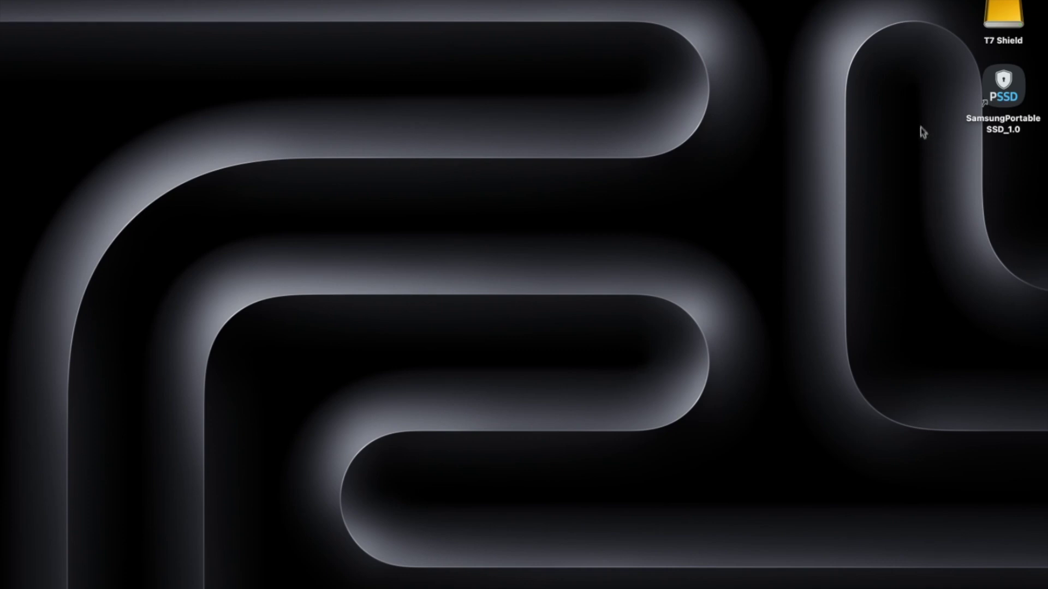
# Open the T7 Shield drive and select the SamsungPortableSSD_Setup_Mac_1.0.pkg installer
pyautogui.doubleClick(1004, 15)
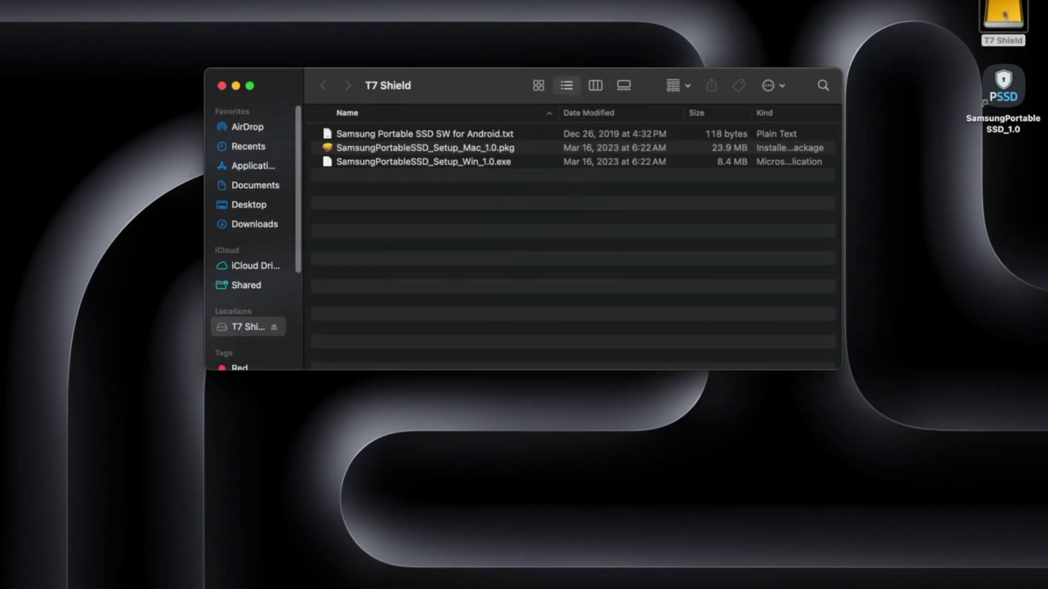
pyautogui.click(438, 148)
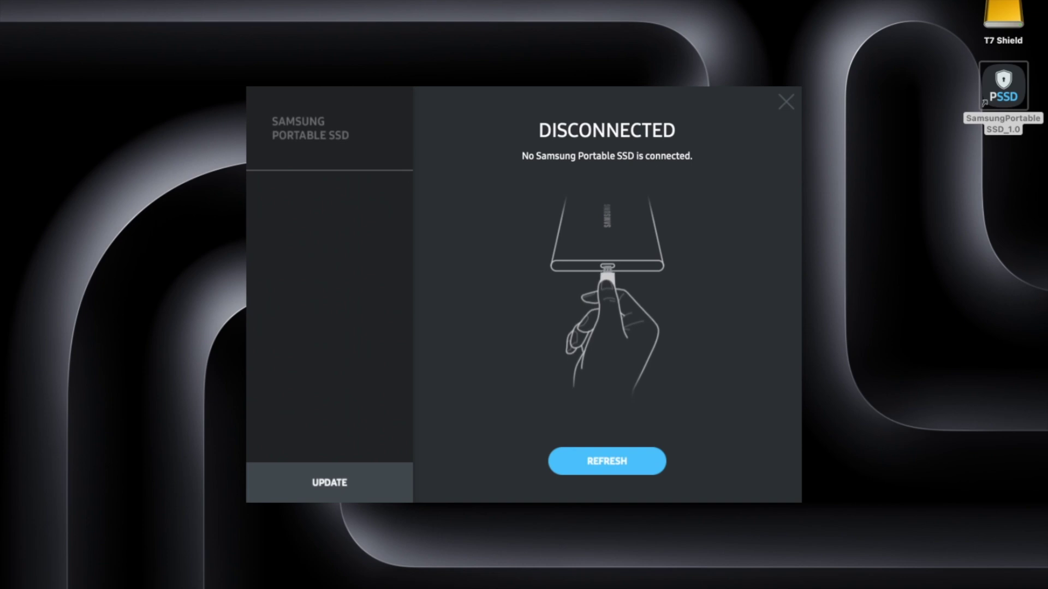
# Check the Samsung Portable SSD Software update status, then return to the connection screen
pyautogui.click(353, 498)
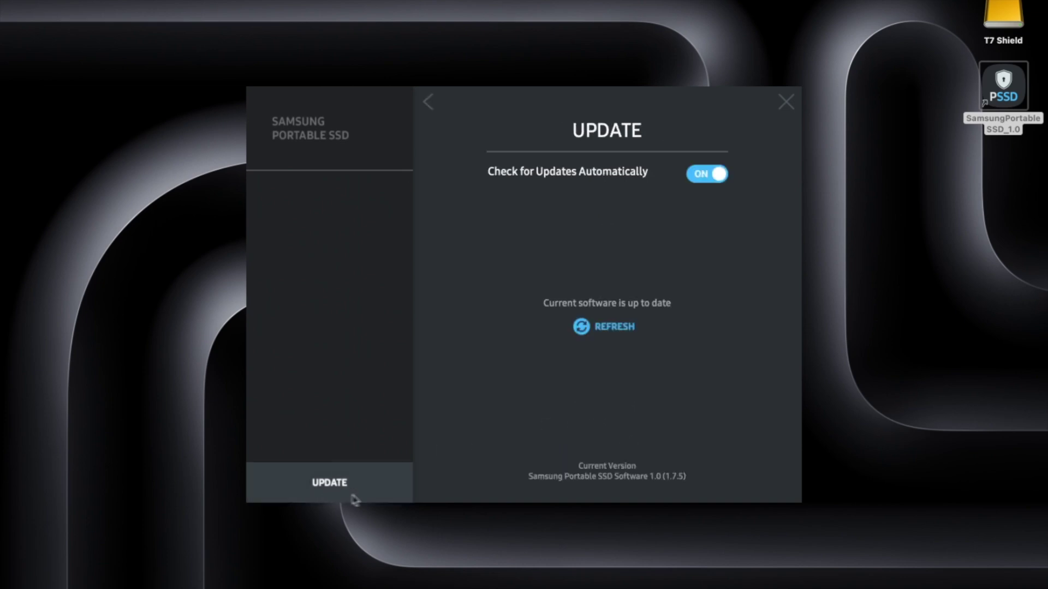
pyautogui.click(429, 105)
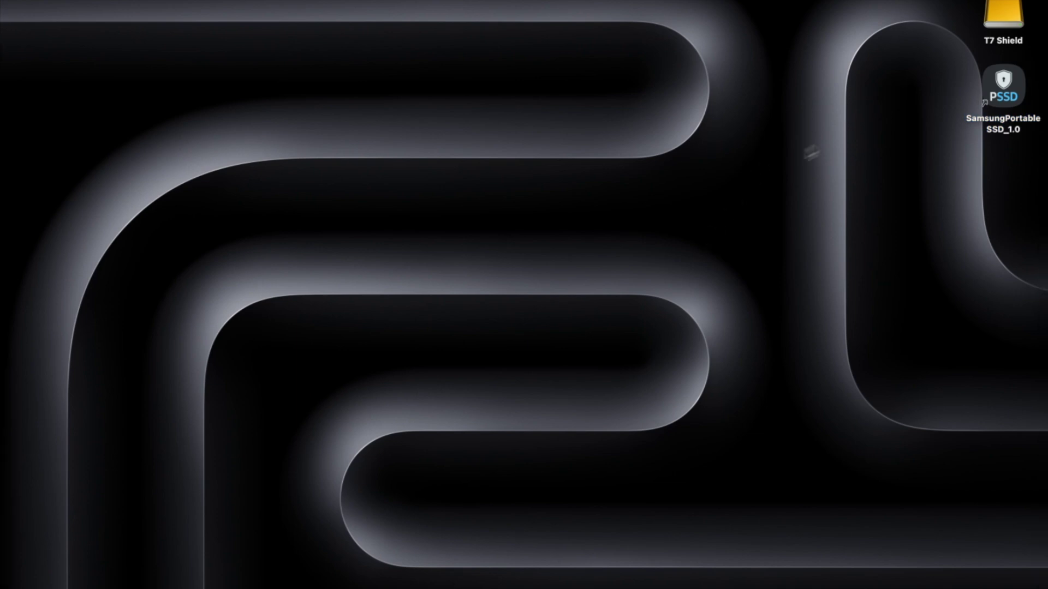
# Open the T7 Shield drive window and a second Finder window positioned lower down
pyautogui.click(1009, 7)
pyautogui.doubleClick(1009, 7)
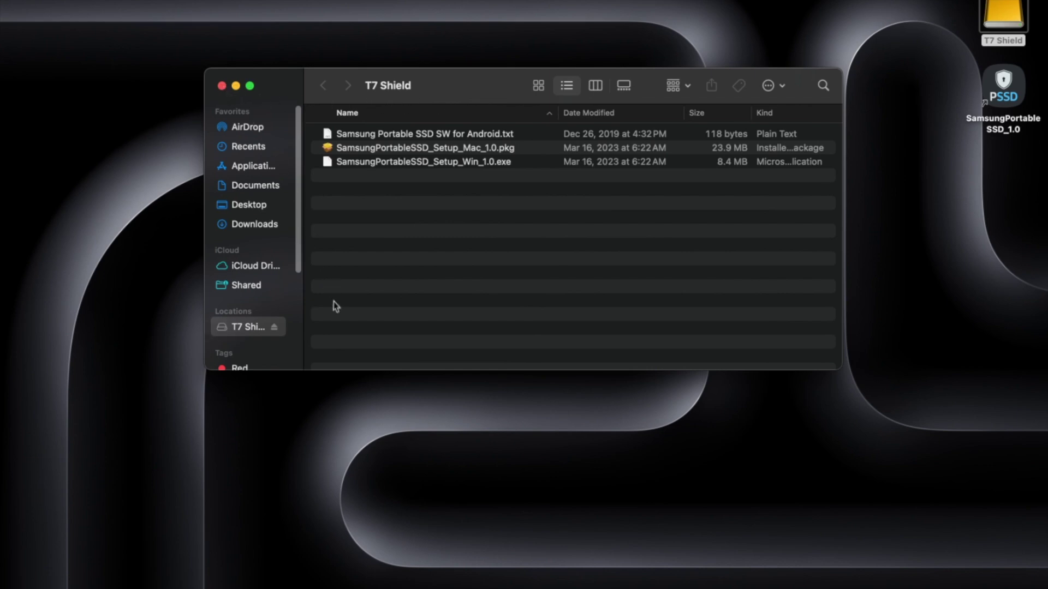
pyautogui.click(356, 583)
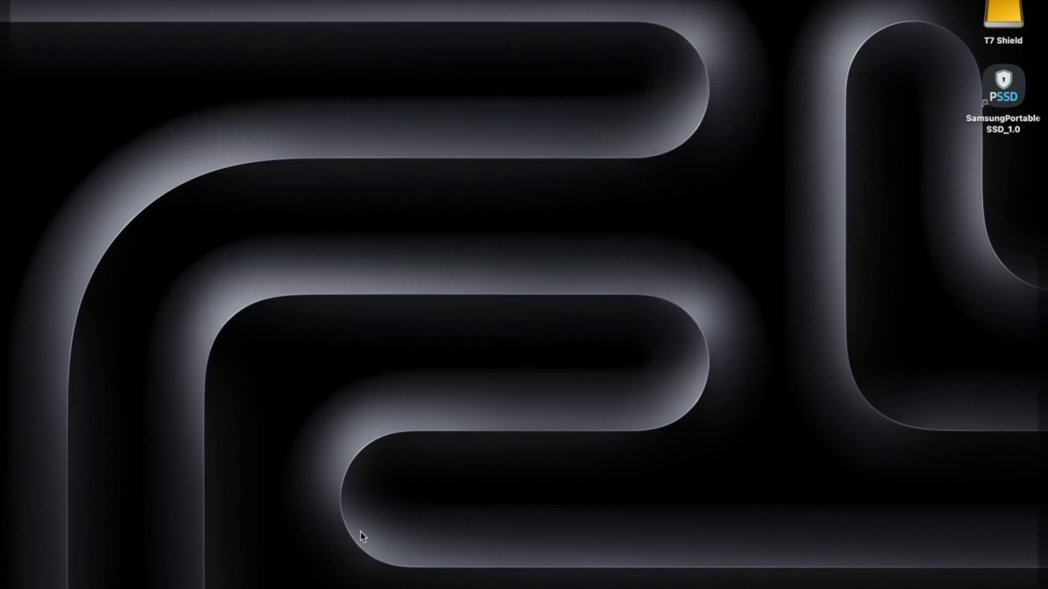
pyautogui.click(373, 484)
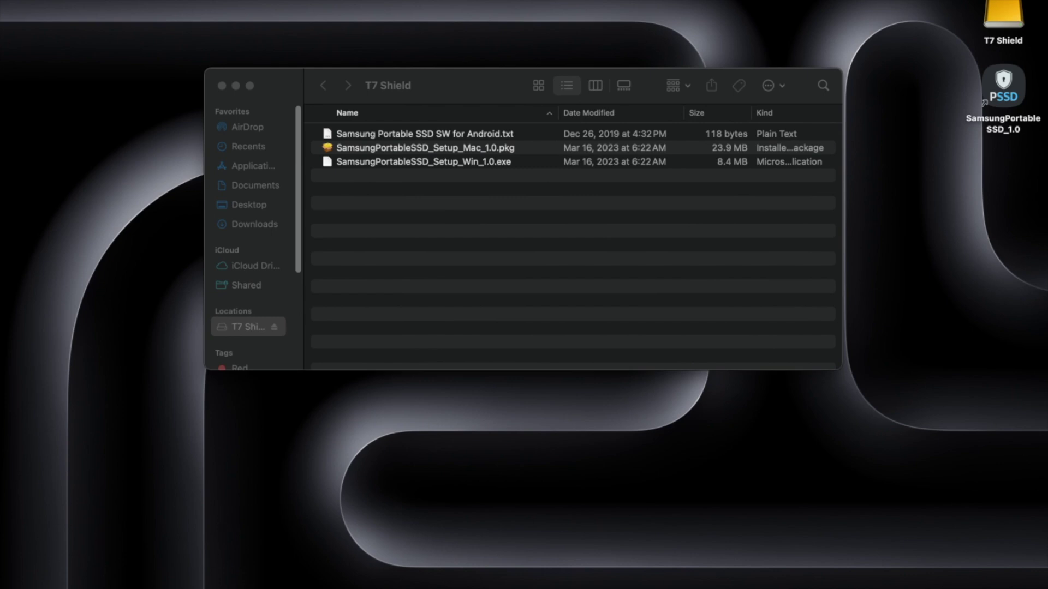
pyautogui.rightClick(93, 583)
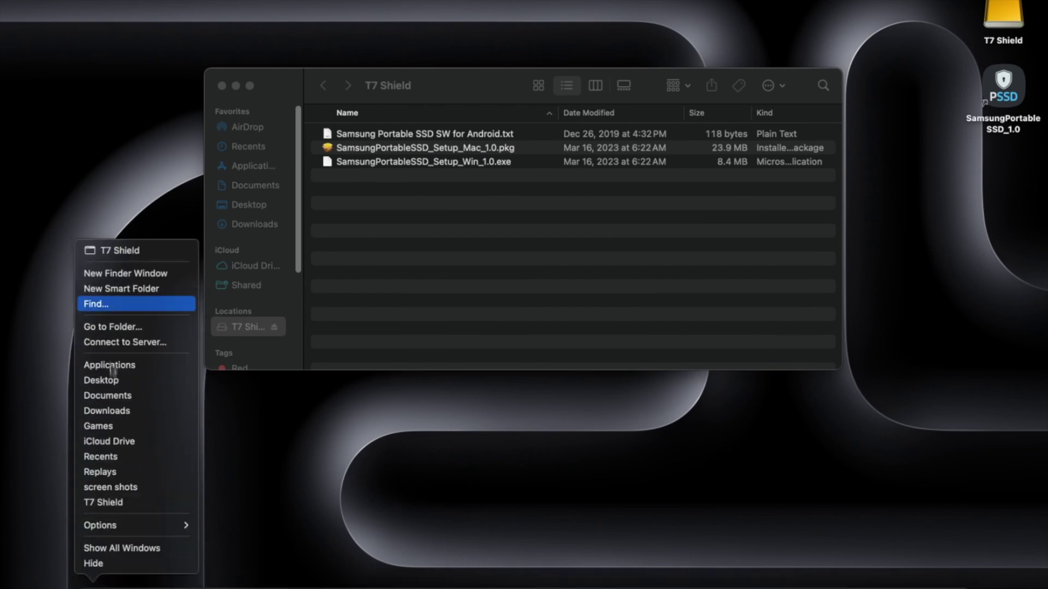
pyautogui.click(129, 274)
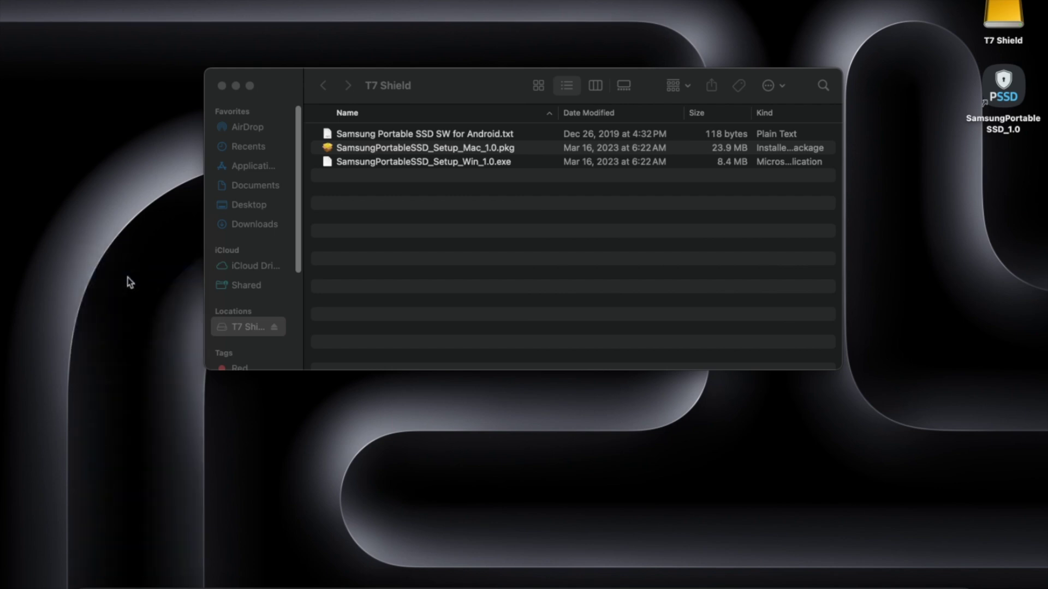
pyautogui.moveTo(388, 97); pyautogui.dragTo(367, 349)
# Create a new folder named Games on the T7 Shield and open it
pyautogui.rightClick(387, 200)
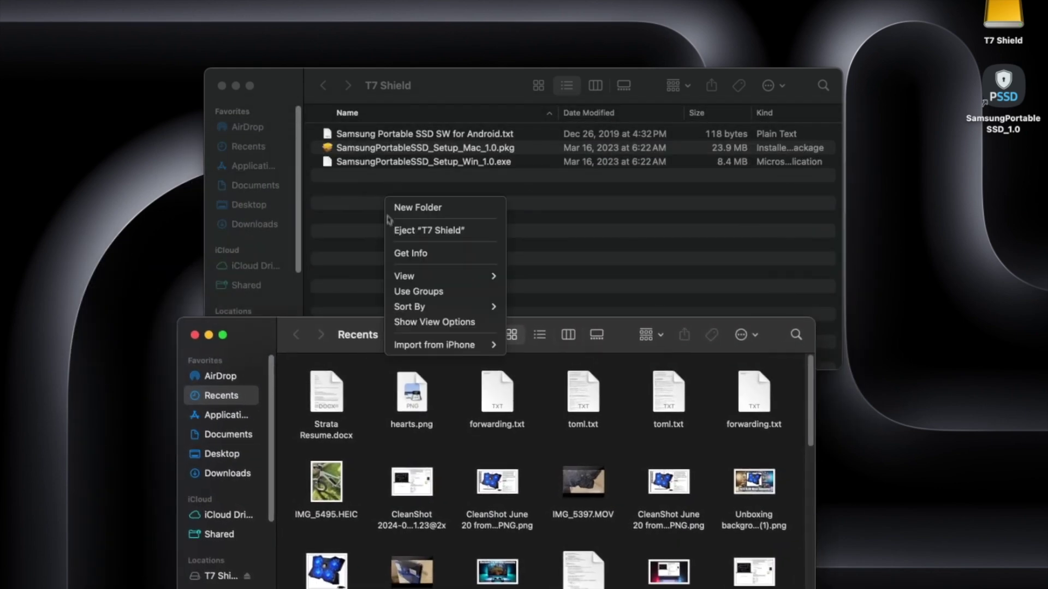
pyautogui.click(410, 207)
pyautogui.write('Ga')
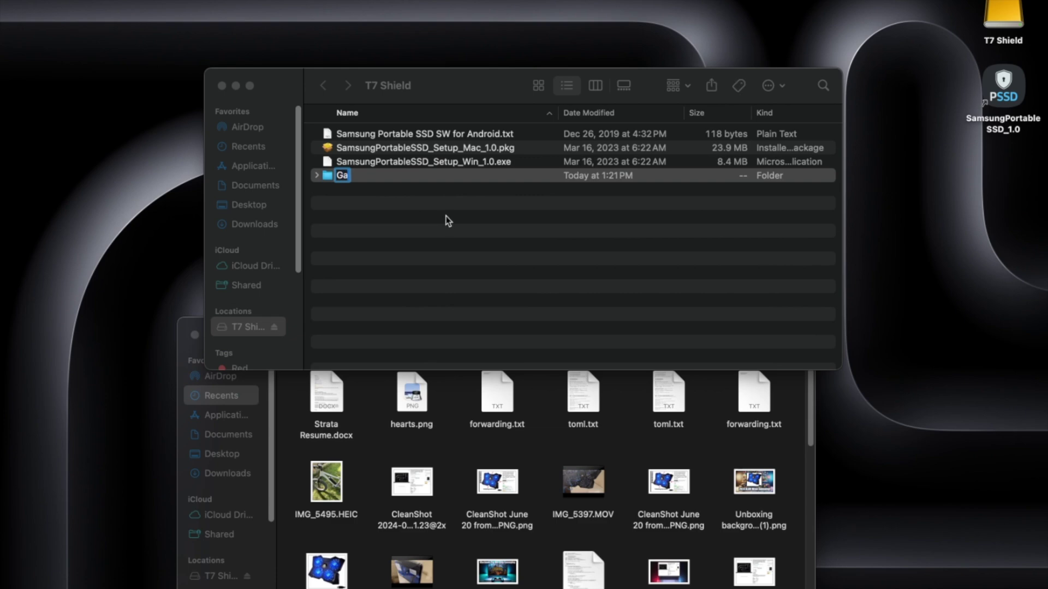
pyautogui.write('mes')
pyautogui.press('Return')
pyautogui.press('super+grave')
pyautogui.click(397, 140)
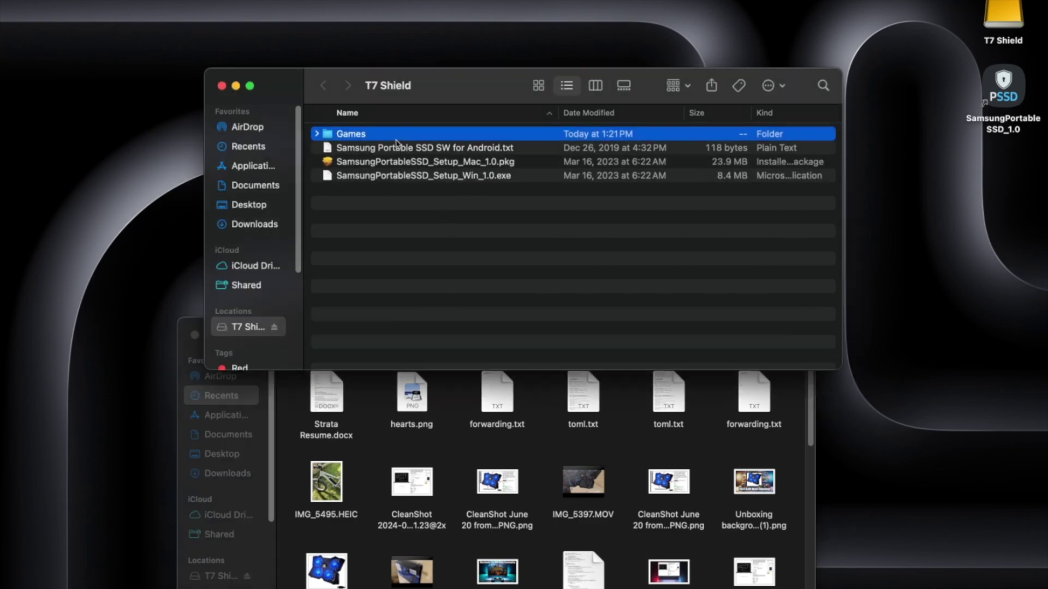
pyautogui.doubleClick(396, 141)
pyautogui.scroll(-3, 354, 406)
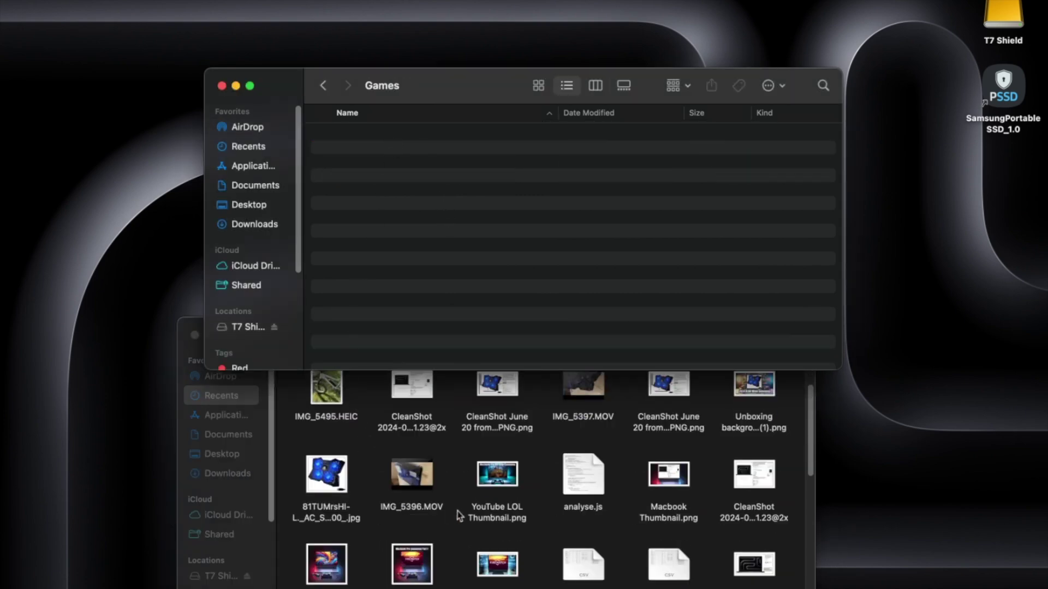
# Copy Valheim from Applications into the T7 Shield's Games folder
pyautogui.click(235, 431)
pyautogui.click(225, 415)
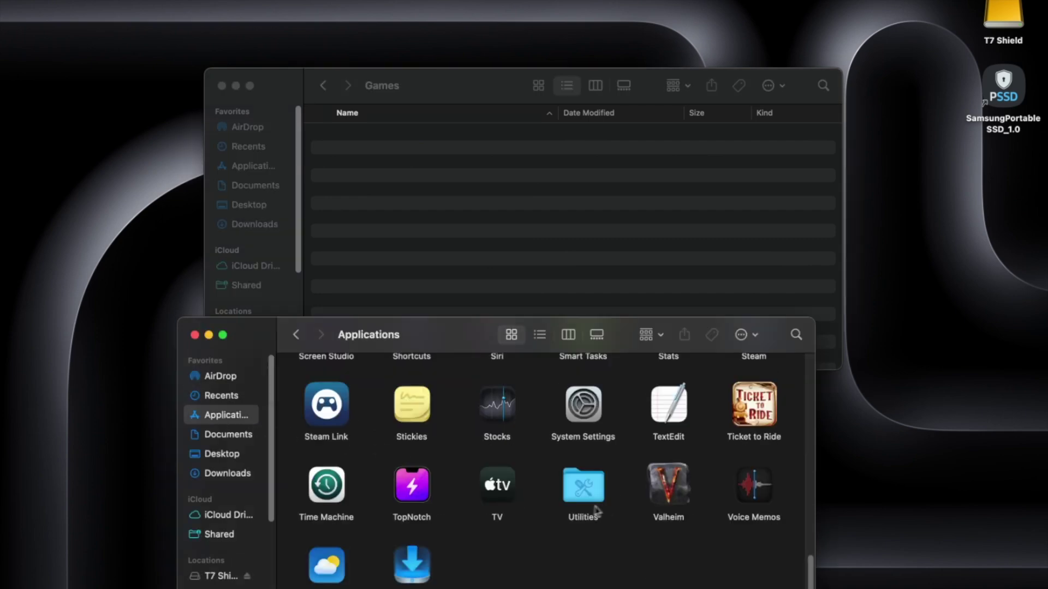
pyautogui.click(670, 506)
pyautogui.moveTo(672, 509); pyautogui.dragTo(354, 150)
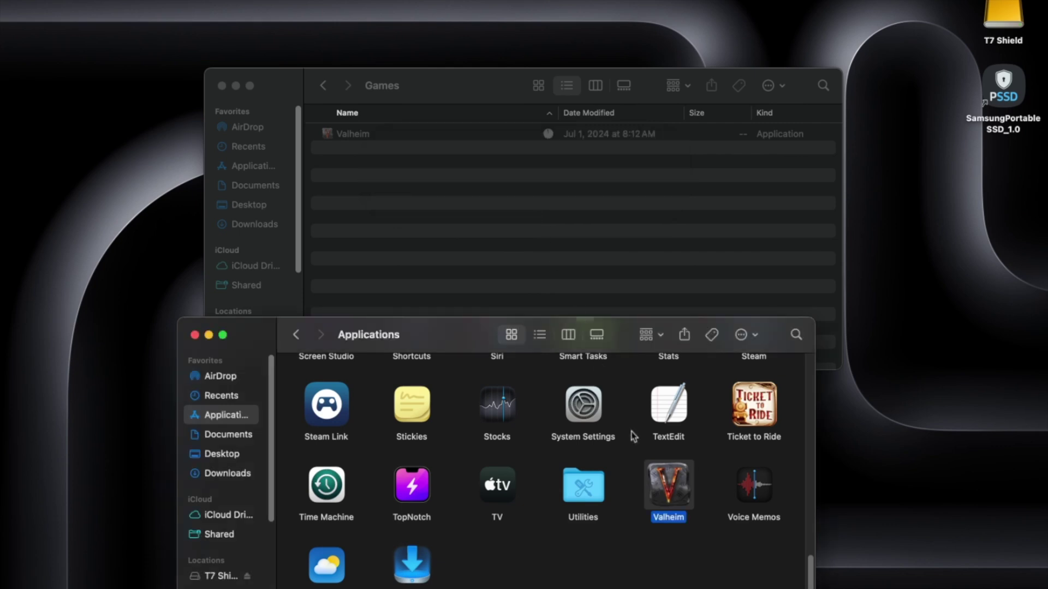
# Move the original Valheim to the Trash, authorizing with the admin password
pyautogui.moveTo(654, 484); pyautogui.dragTo(955, 588)
pyautogui.write('•')
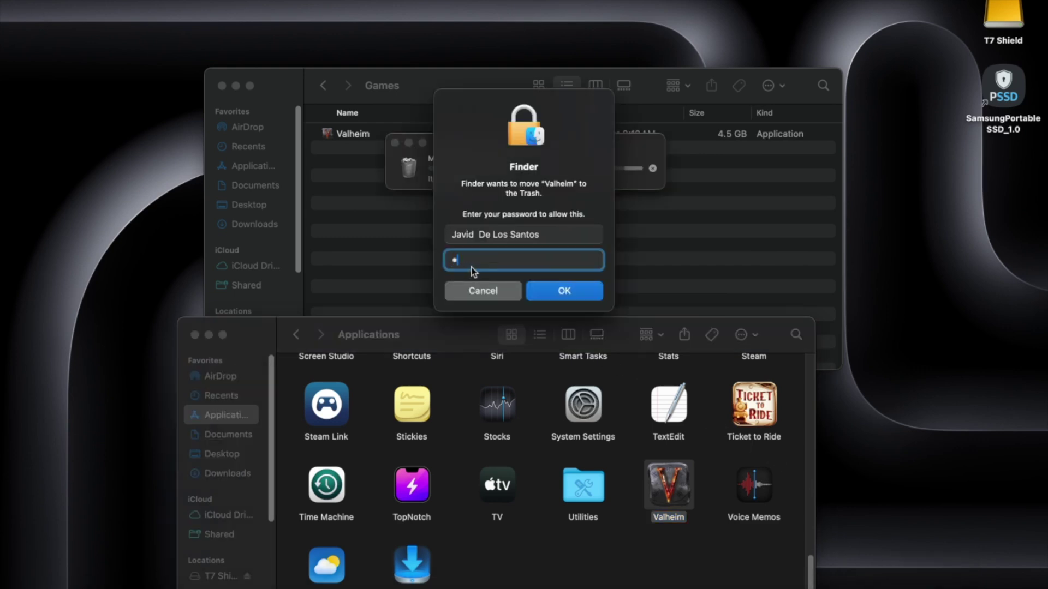
pyautogui.write('•••••••••••••••••••')
pyautogui.press('Return')
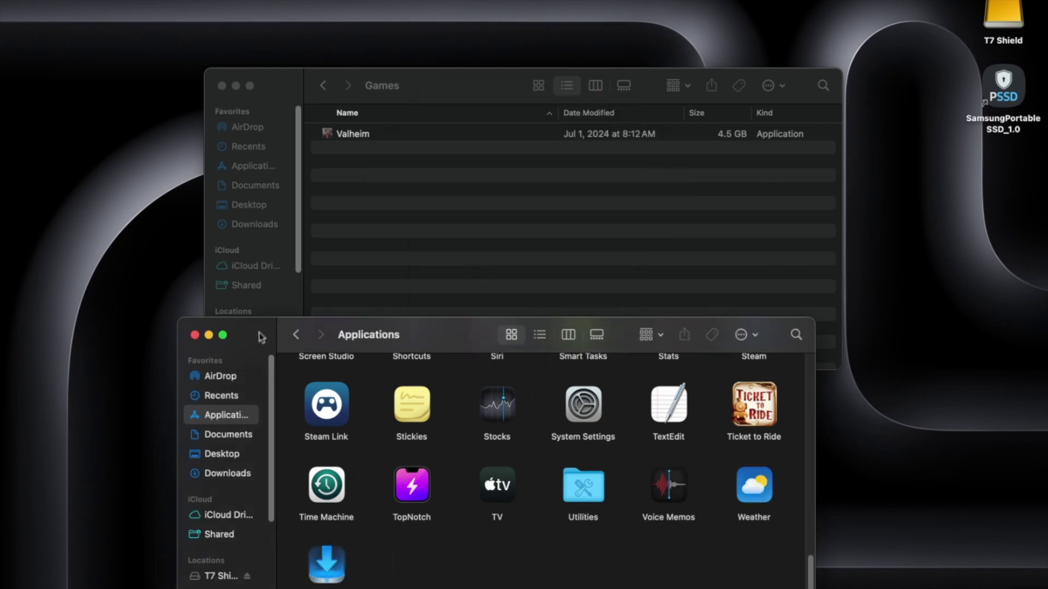
pyautogui.click(331, 304)
# Launch the Valheim copy from the Games folder with Cmd+O
pyautogui.click(392, 134)
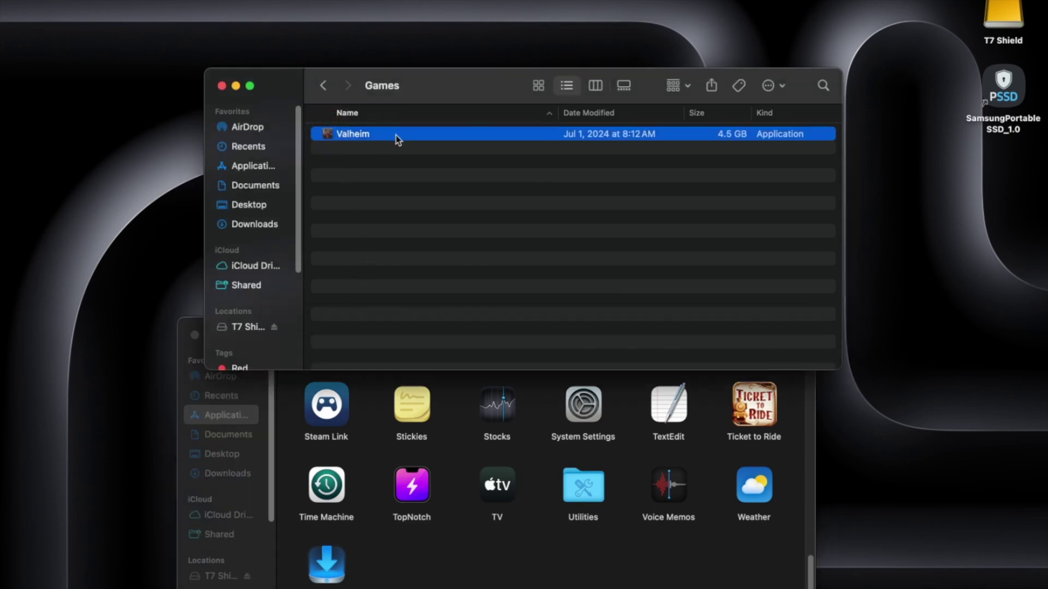
pyautogui.press('super+o')
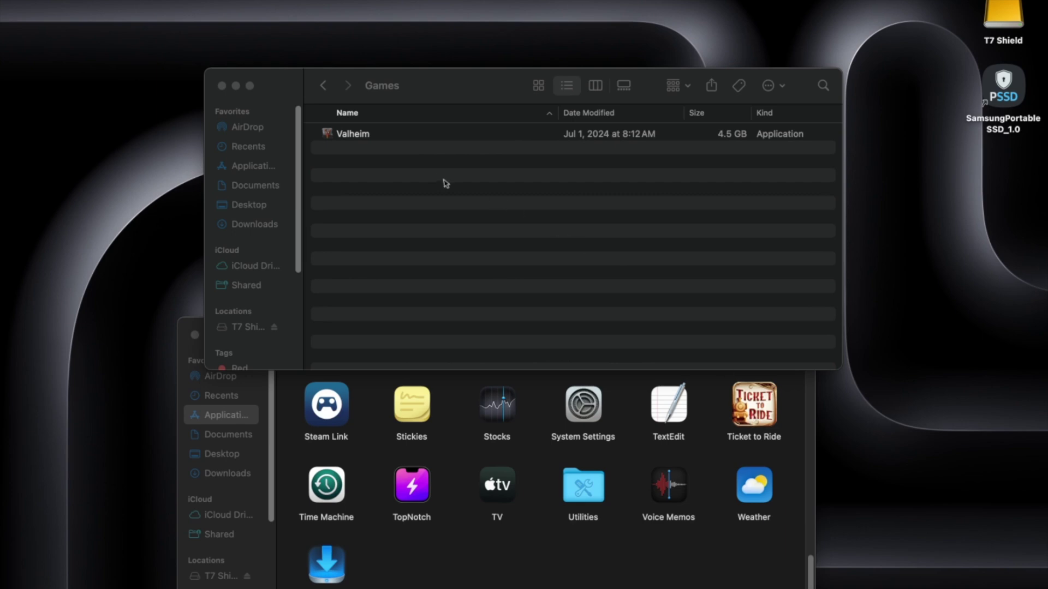
# Copy Ticket to Ride into the T7 Shield's Games folder
pyautogui.moveTo(767, 399); pyautogui.dragTo(340, 156)
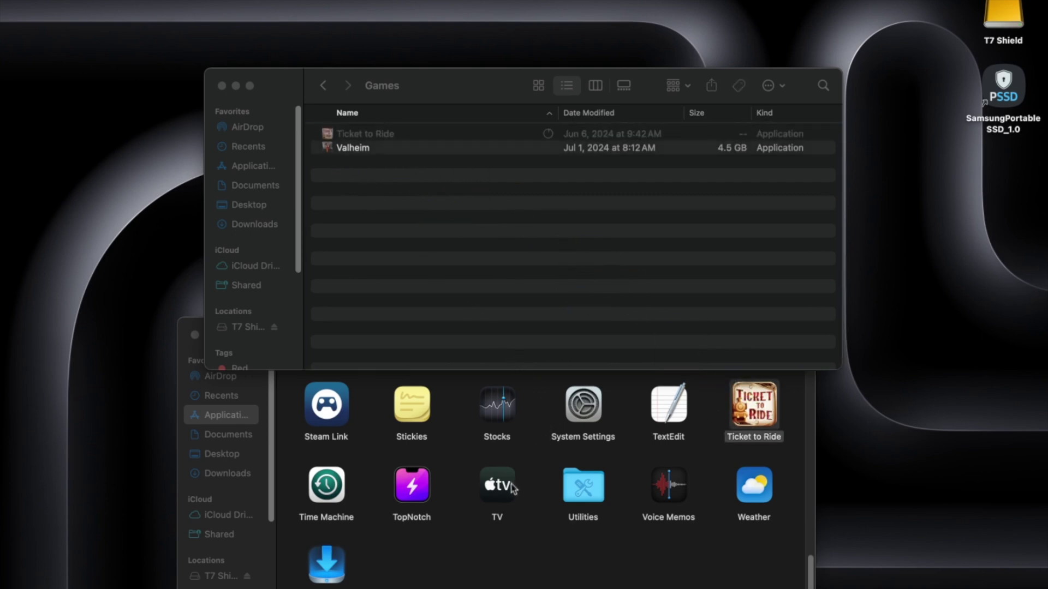
pyautogui.scroll(5, 491, 486)
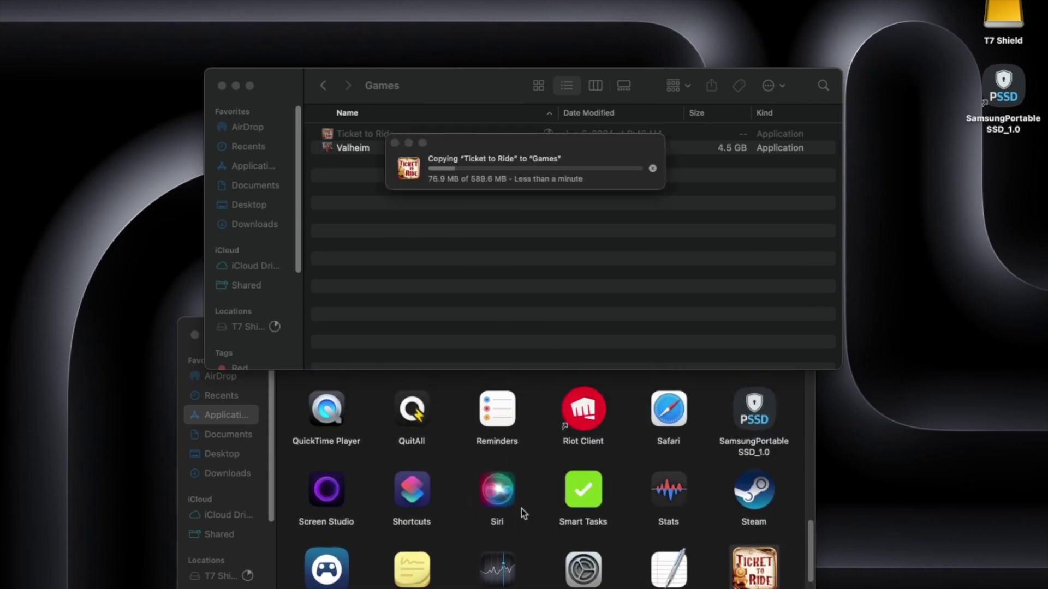
pyautogui.scroll(4, 524, 562)
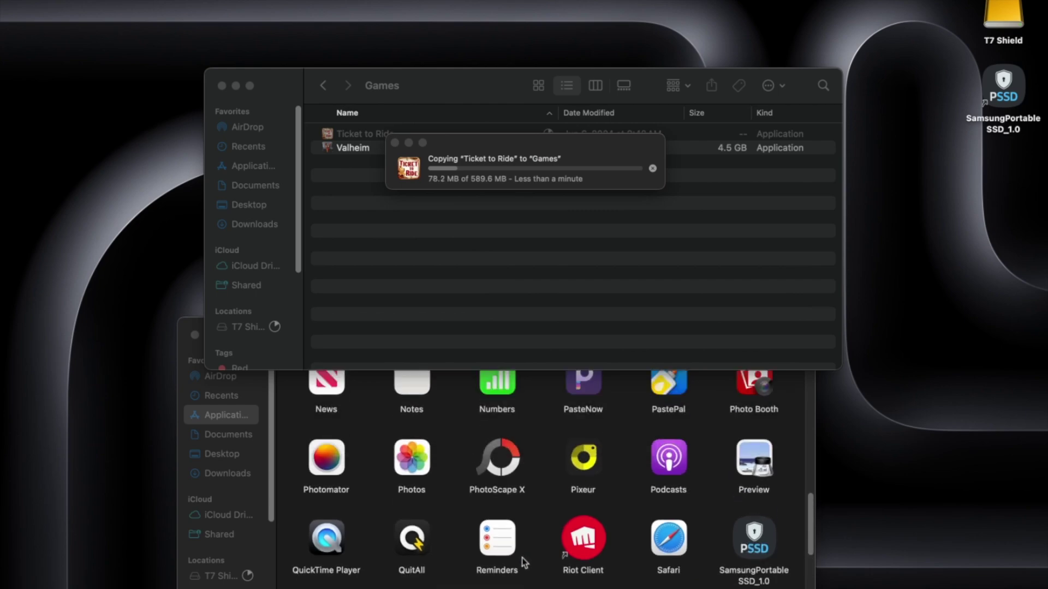
pyautogui.scroll(10, 523, 562)
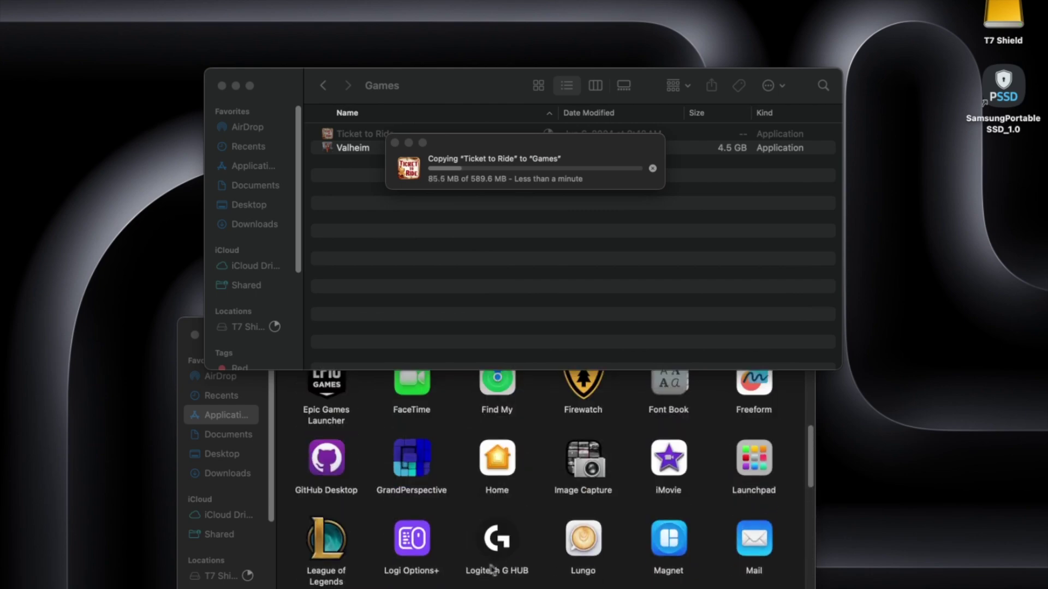
pyautogui.scroll(2, 493, 570)
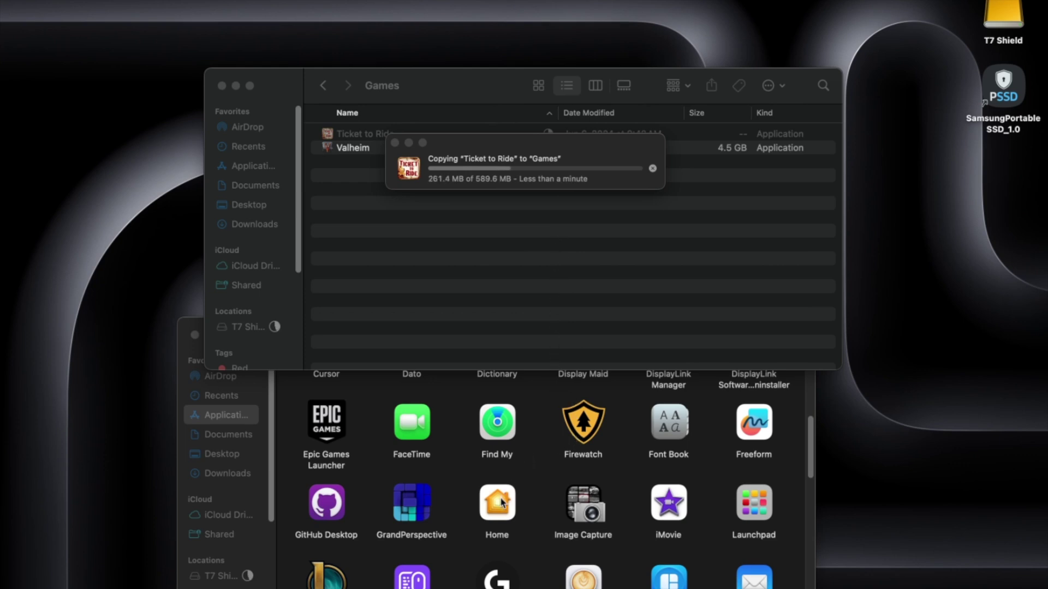
pyautogui.scroll(-2, 501, 499)
pyautogui.scroll(-3, 492, 499)
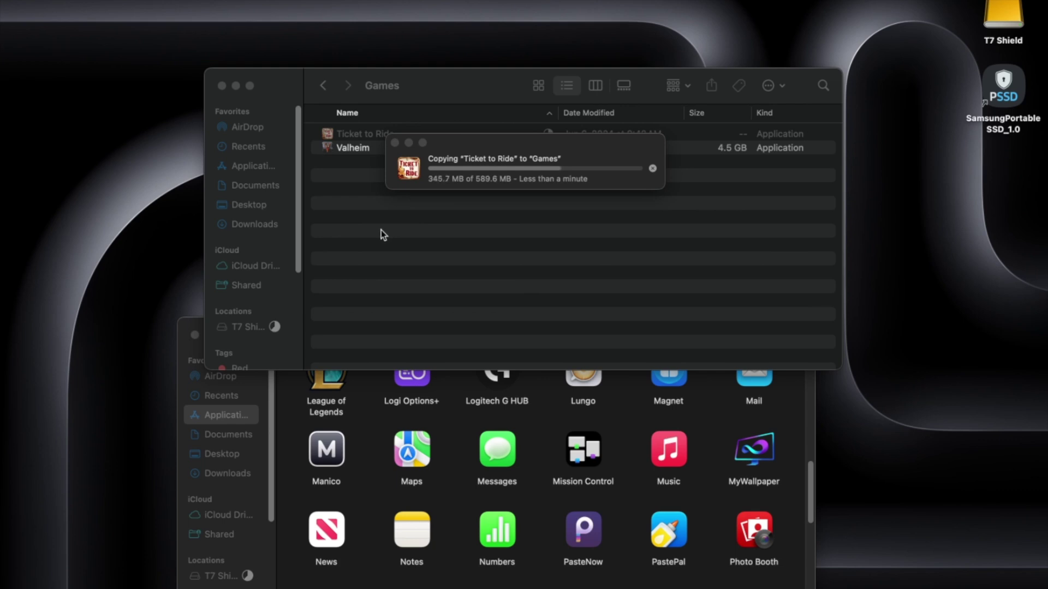
# Add two new Recents tabs to the Applications Finder window
pyautogui.click(188, 342)
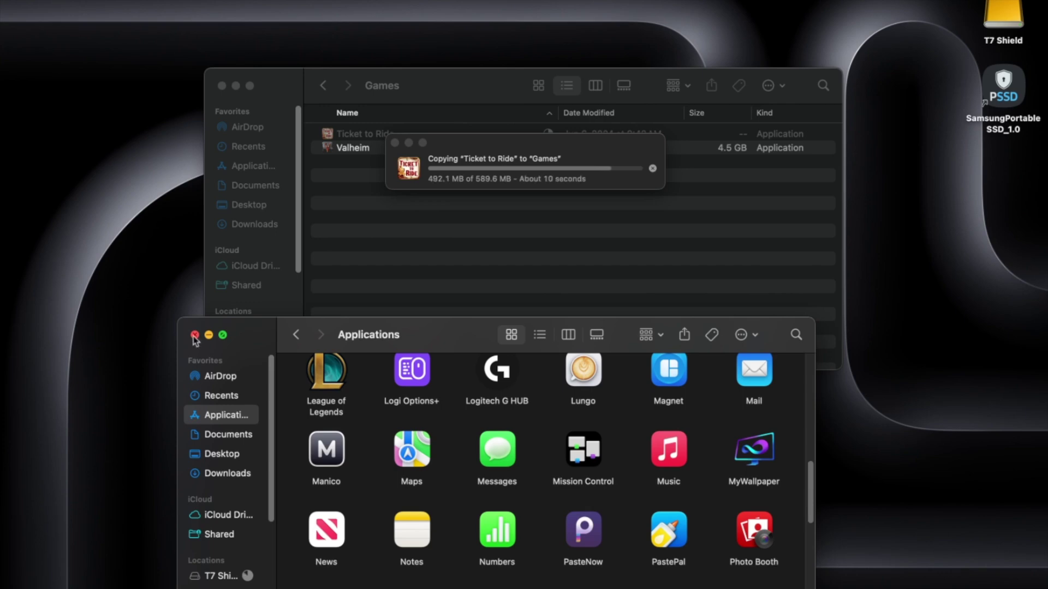
pyautogui.press('super+t')
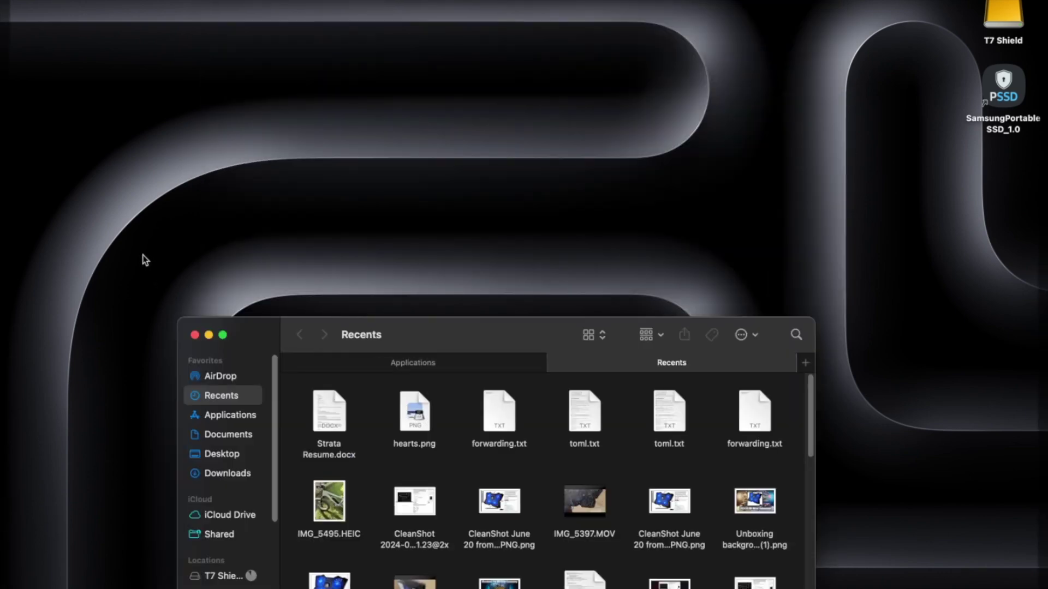
pyautogui.press('super+t')
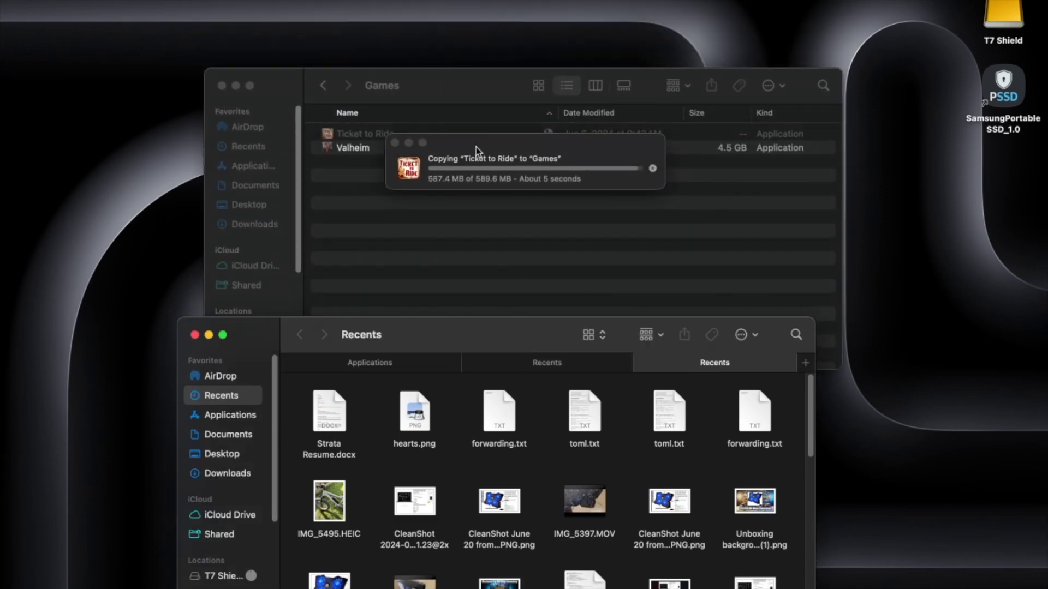
# Launch Arc, go to amazon.com and open Returns & Orders
pyautogui.hotkey('alt', 'space')
pyautogui.write('a')
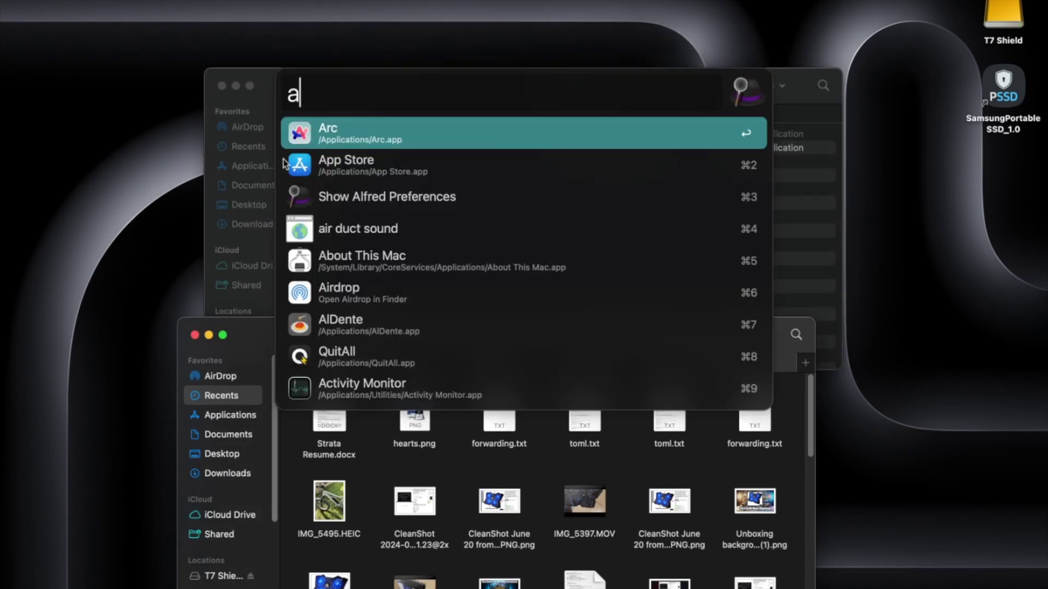
pyautogui.write('r')
pyautogui.press('Return')
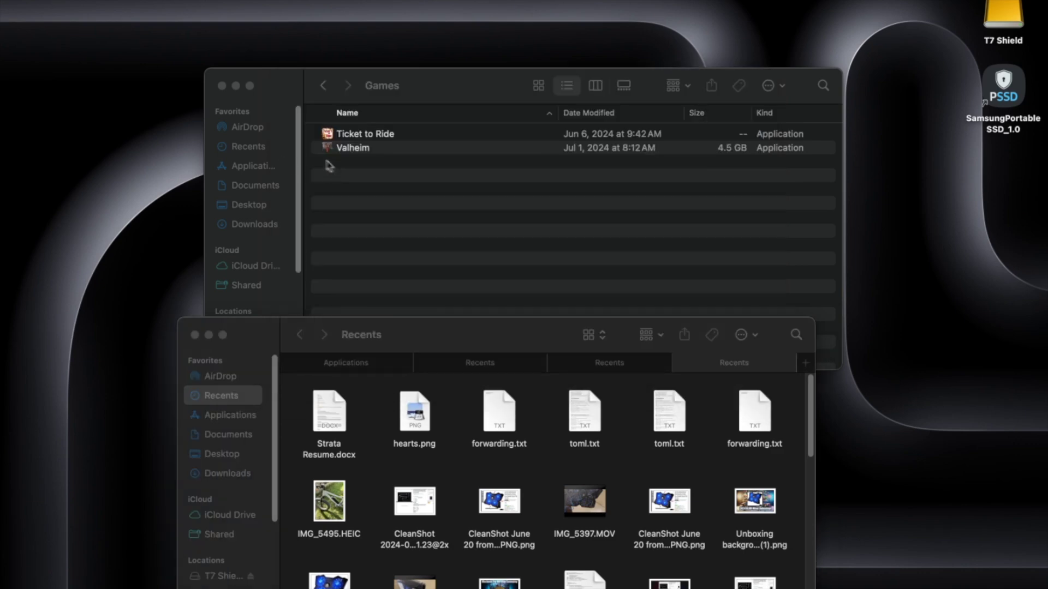
pyautogui.press('super+t')
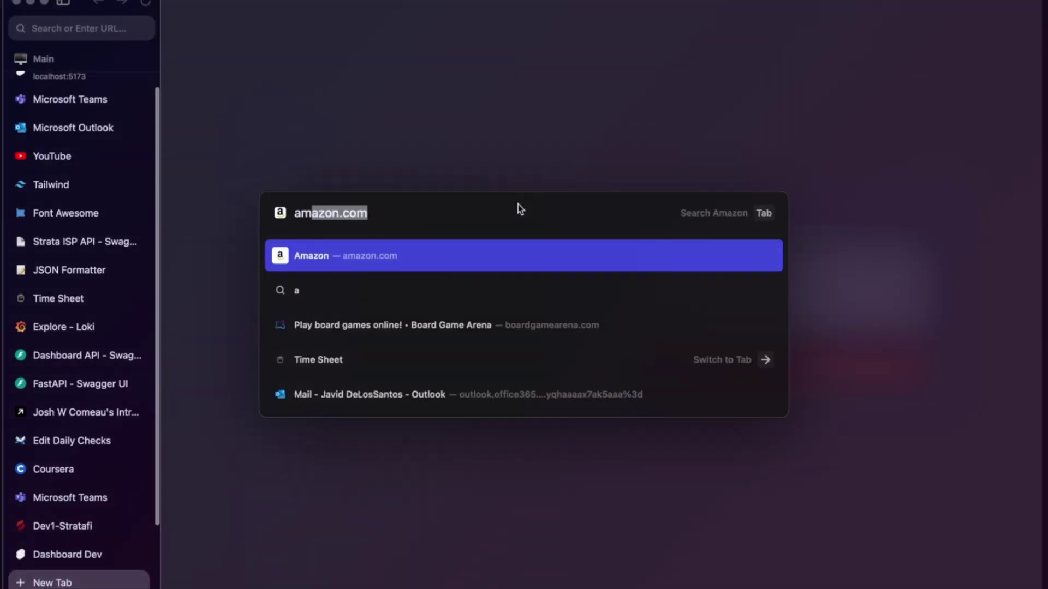
pyautogui.press('Return')
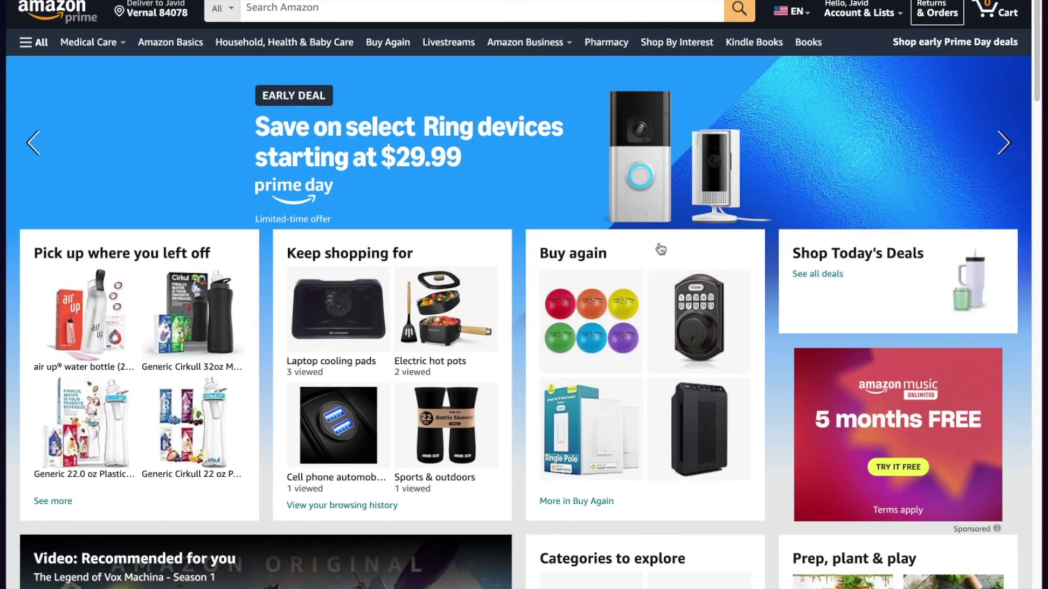
pyautogui.click(949, 12)
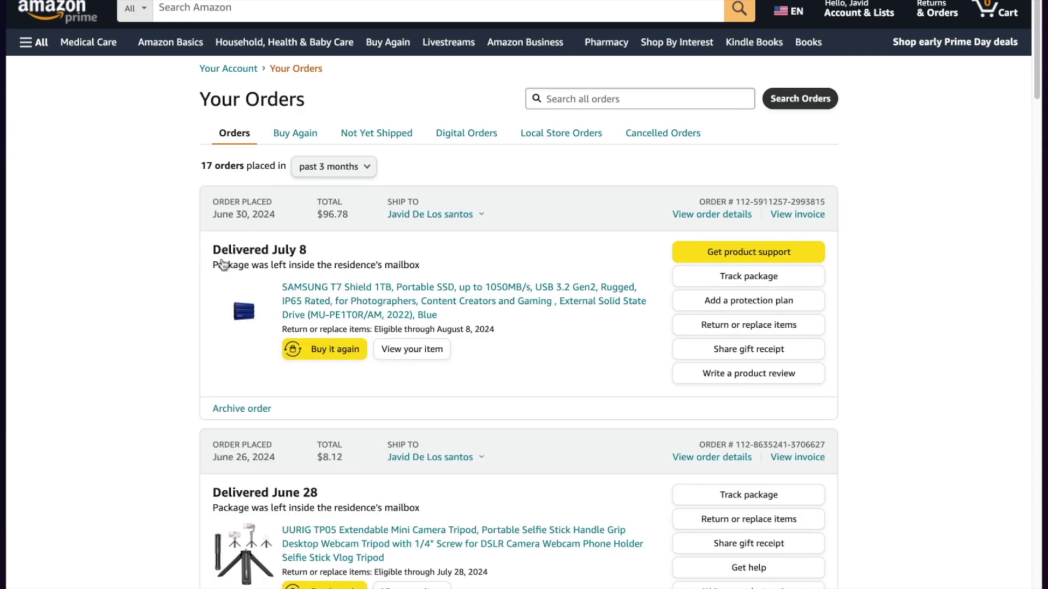
# Browse the Samsung T7 Shield product page, previewing the Black and Beige colours
pyautogui.click(297, 287)
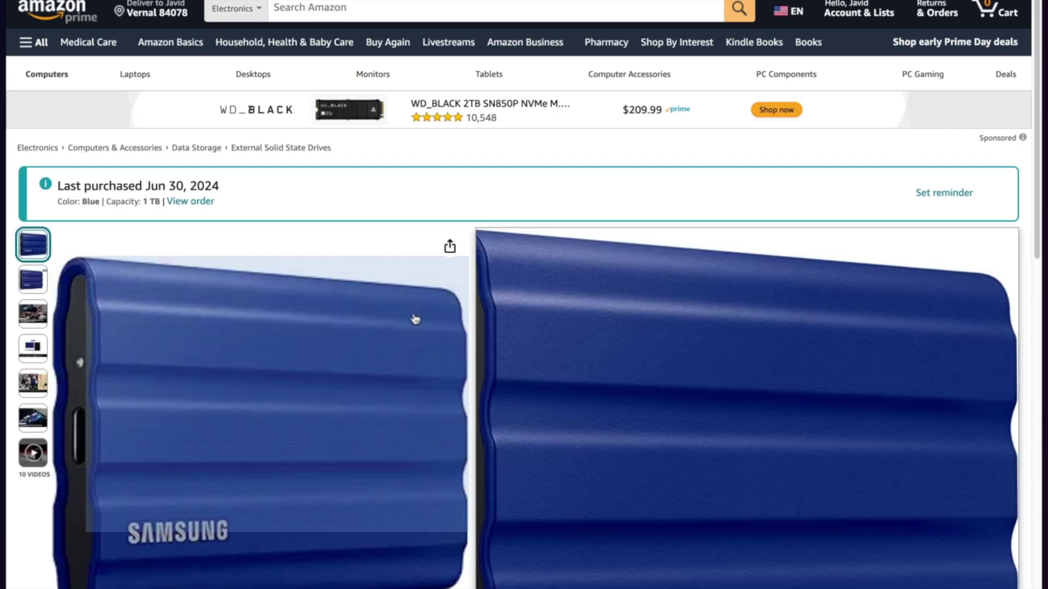
pyautogui.scroll(-1, 554, 244)
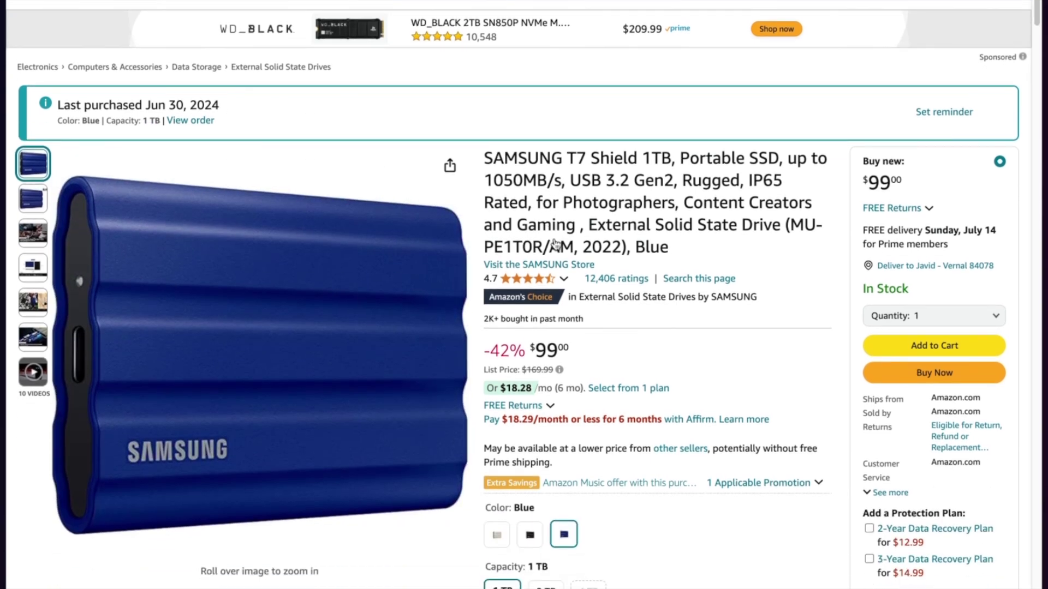
pyautogui.scroll(-4, 613, 361)
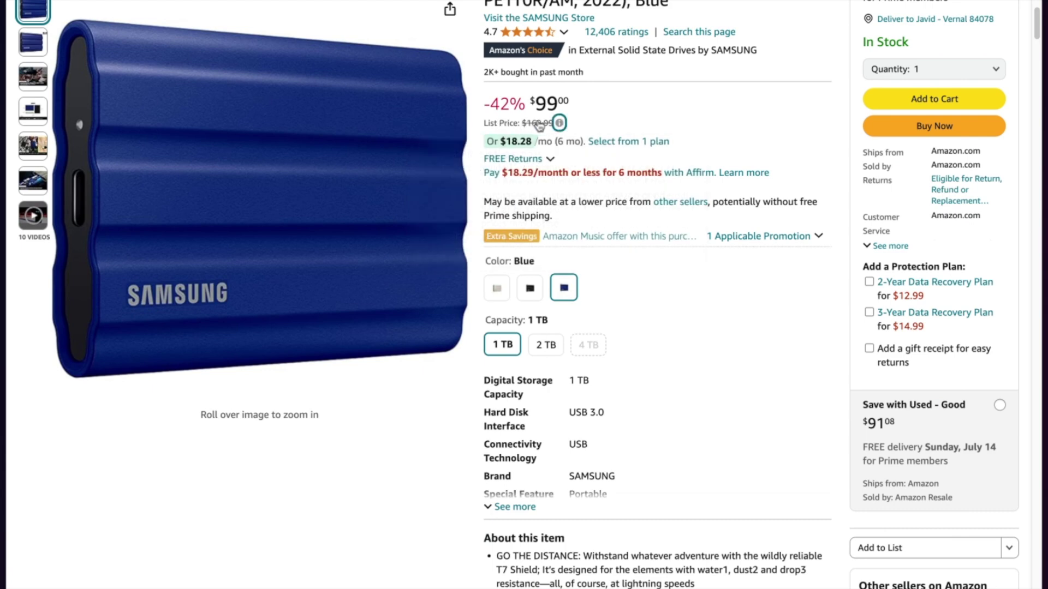
pyautogui.moveTo(557, 124)
pyautogui.click(700, 145)
pyautogui.scroll(-15, 530, 131)
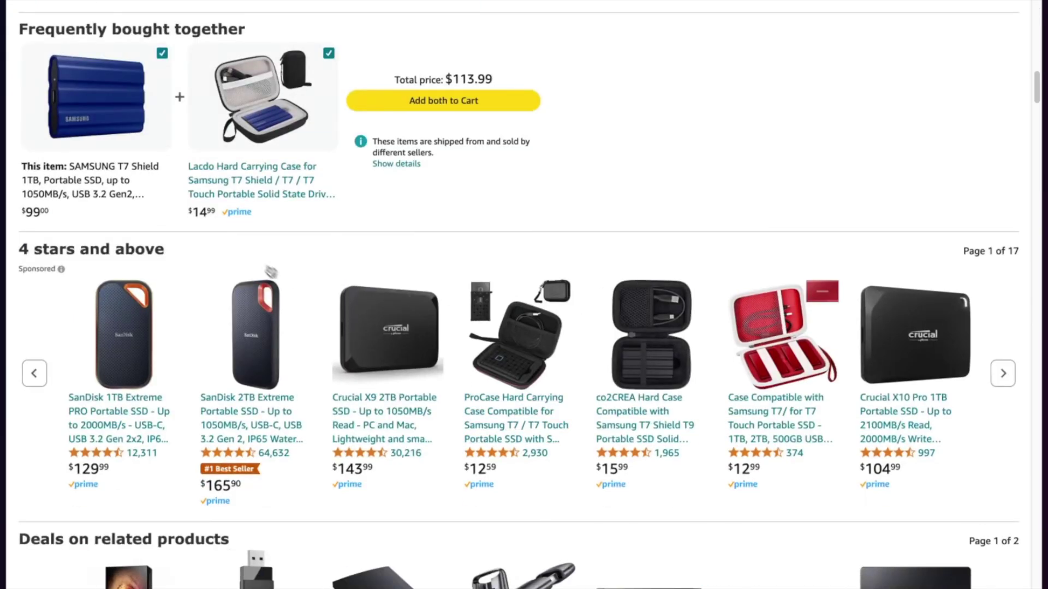
pyautogui.scroll(7, 348, 233)
pyautogui.scroll(8, 378, 263)
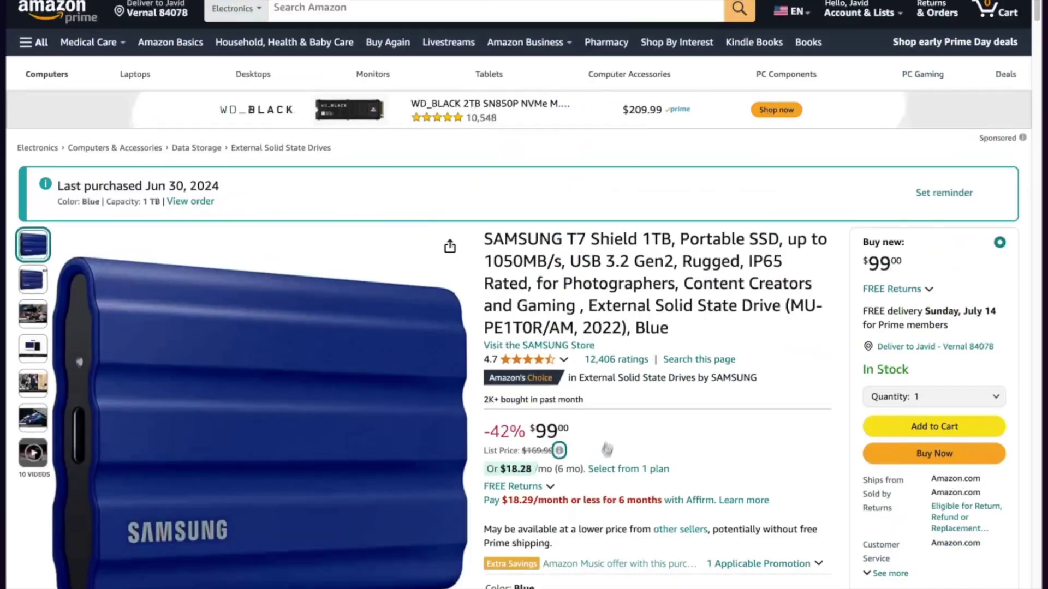
pyautogui.scroll(-4, 617, 415)
pyautogui.scroll(-2, 622, 380)
pyautogui.scroll(6, 615, 367)
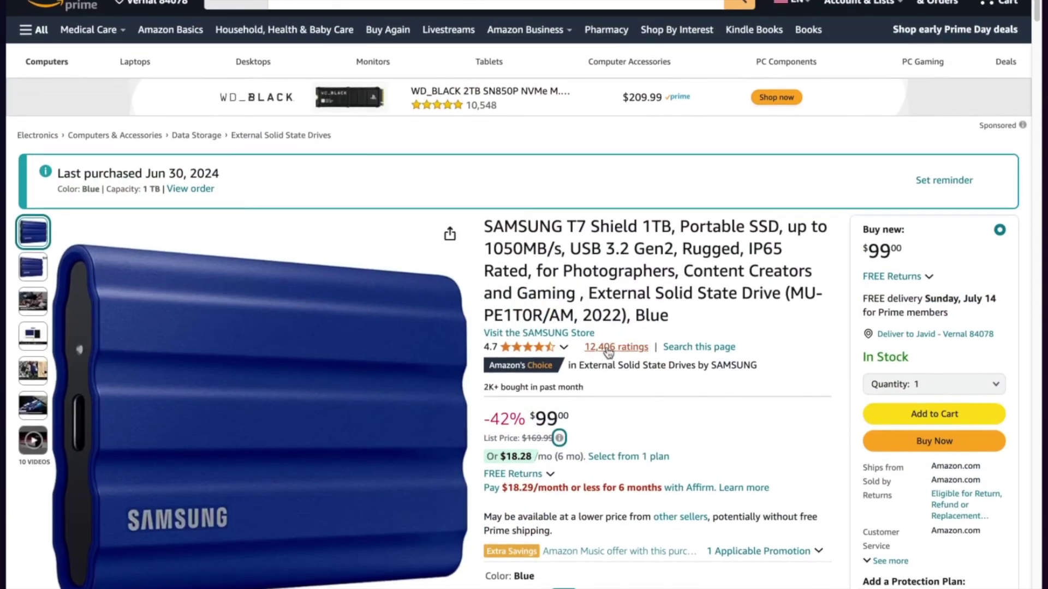
pyautogui.scroll(-2, 609, 352)
pyautogui.click(530, 497)
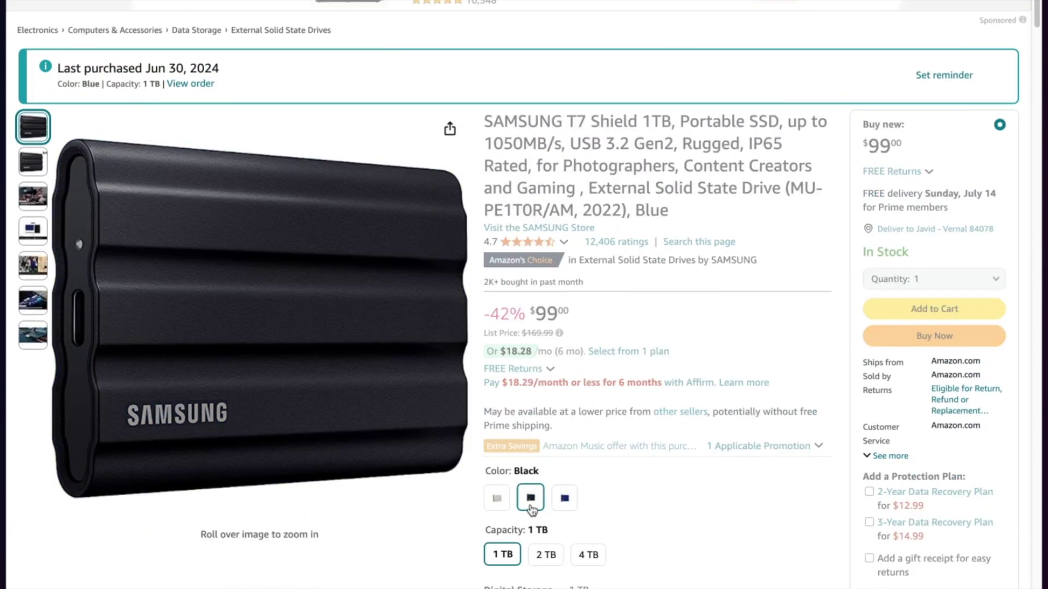
pyautogui.scroll(-2, 540, 464)
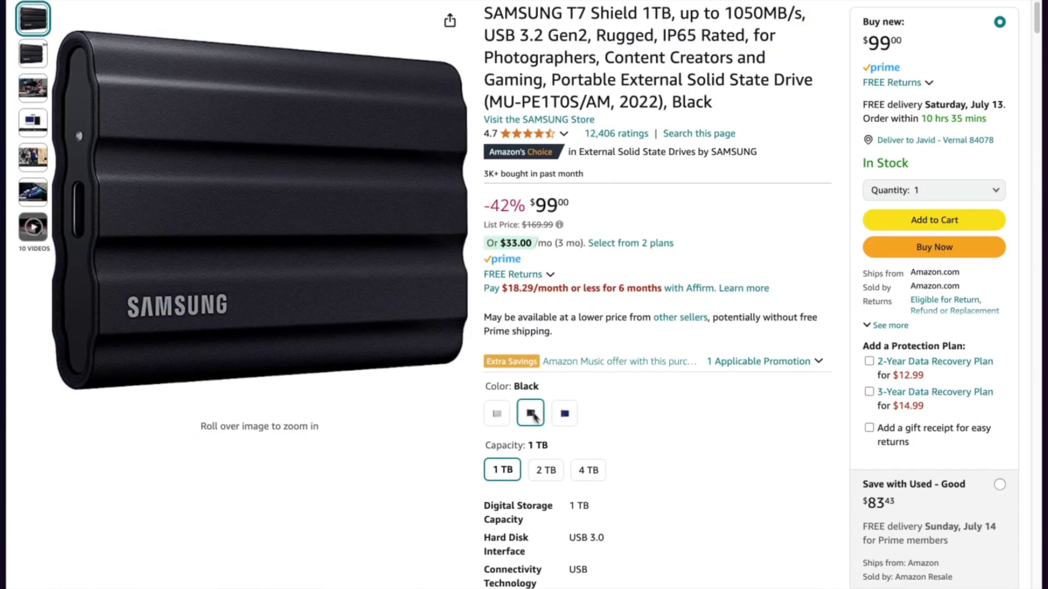
pyautogui.click(497, 411)
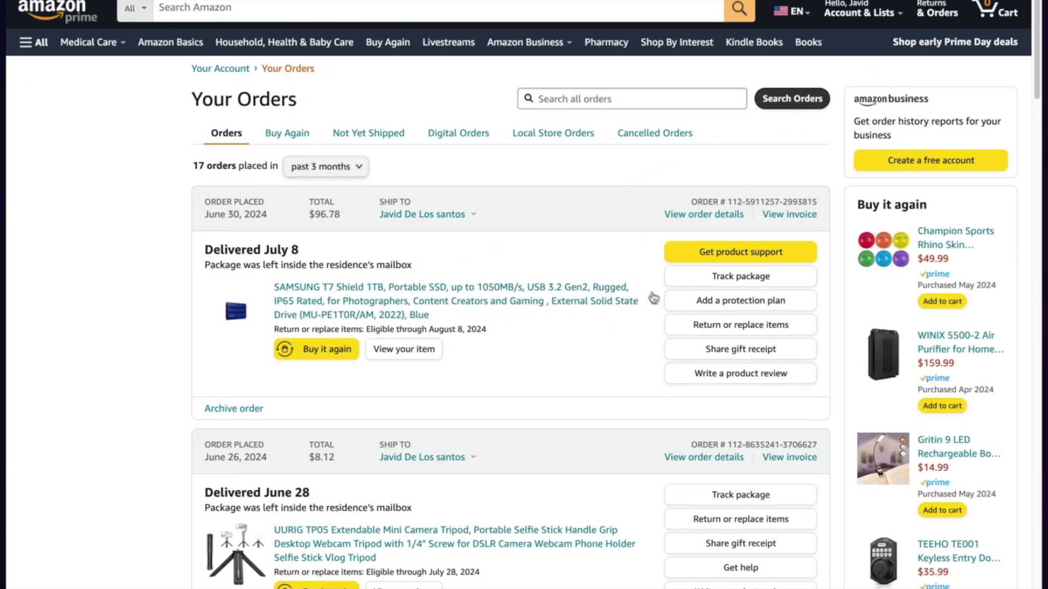
# Highlight the $96.78 order total on Your Orders, then search the launcher for quit
pyautogui.moveTo(308, 214); pyautogui.dragTo(337, 216)
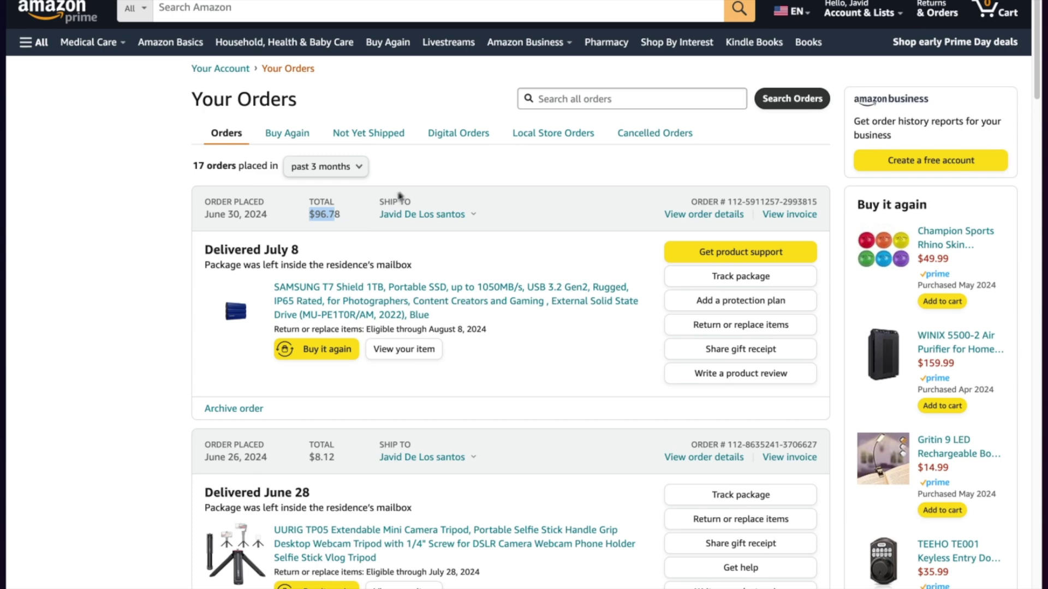
pyautogui.hotkey('alt', 'space')
pyautogui.write('quit')
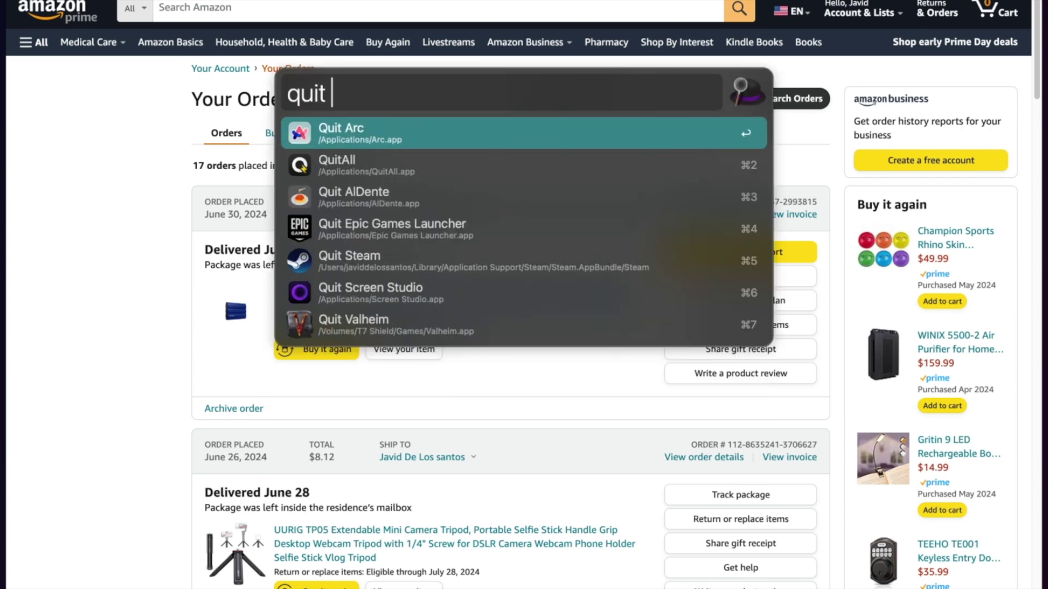
# Quit Arc, then trash the original Ticket to Ride from Applications, confirming with the password
pyautogui.press('Return')
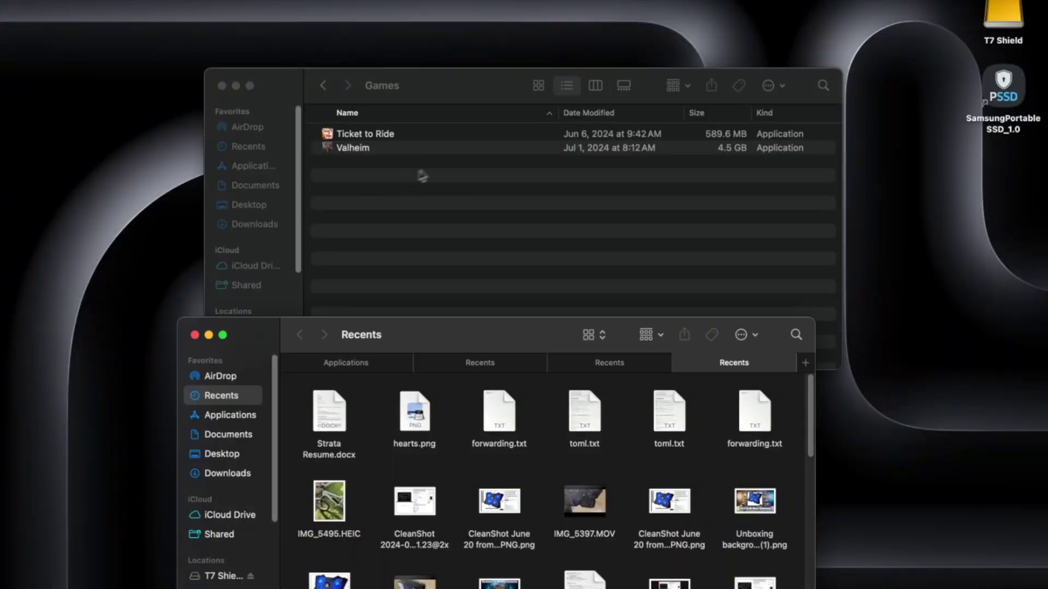
pyautogui.click(339, 194)
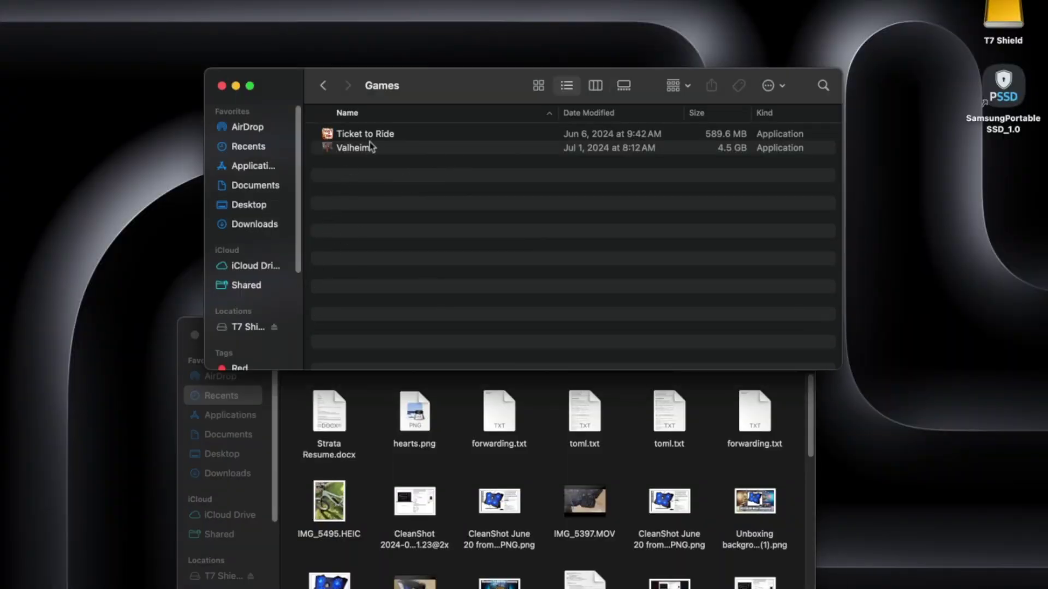
pyautogui.click(361, 468)
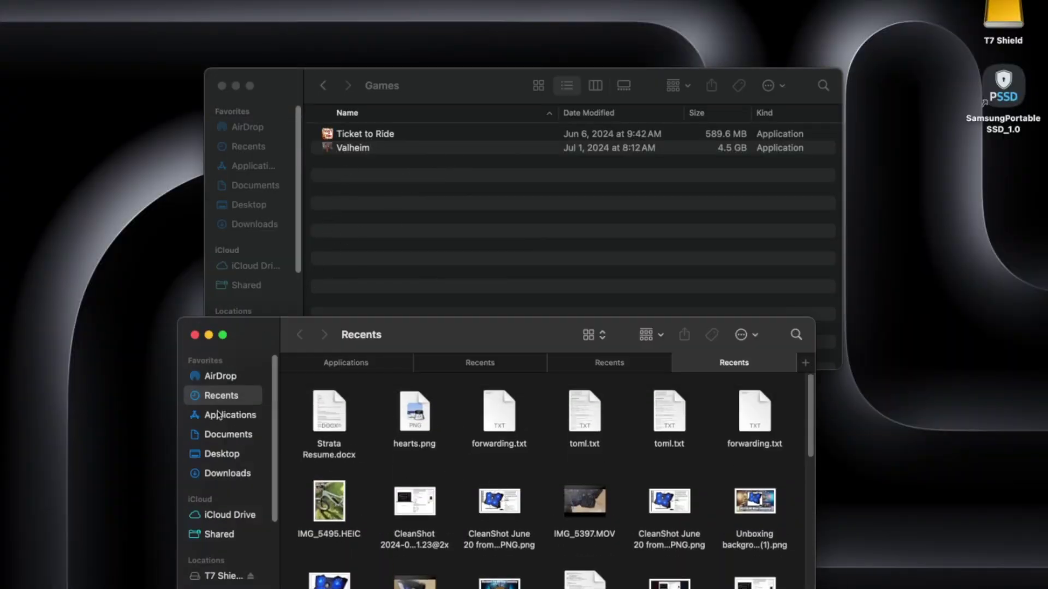
pyautogui.click(224, 416)
pyautogui.scroll(2, 698, 499)
pyautogui.click(755, 478)
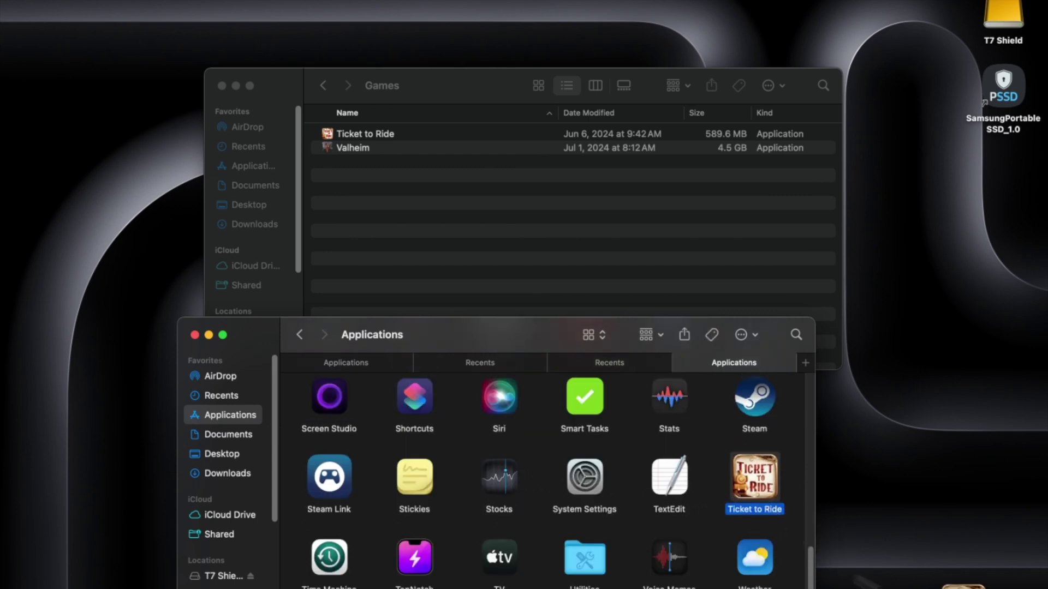
pyautogui.moveTo(973, 587); pyautogui.dragTo(973, 585)
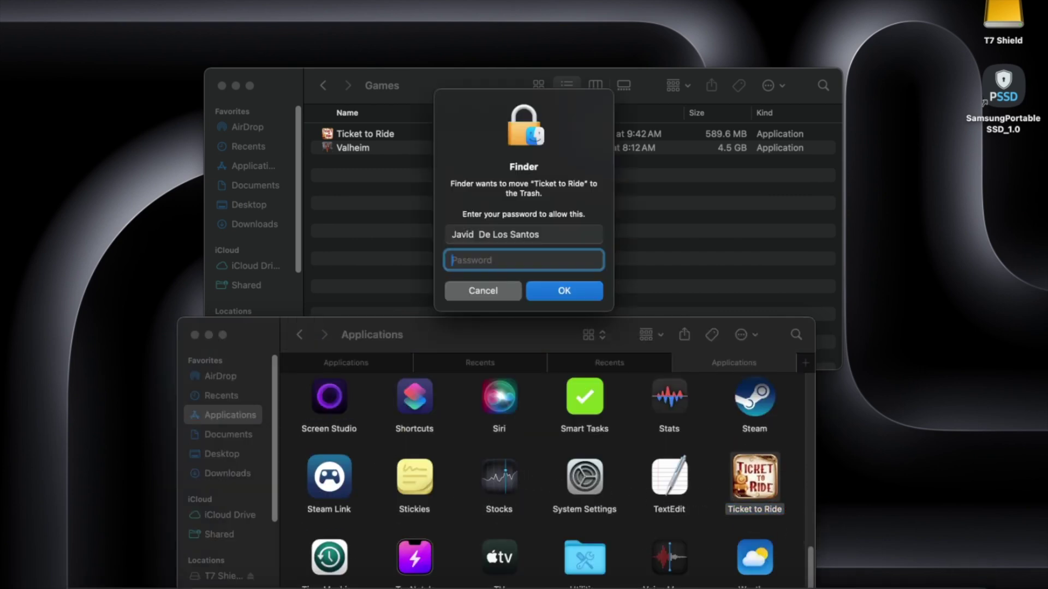
pyautogui.write('a')
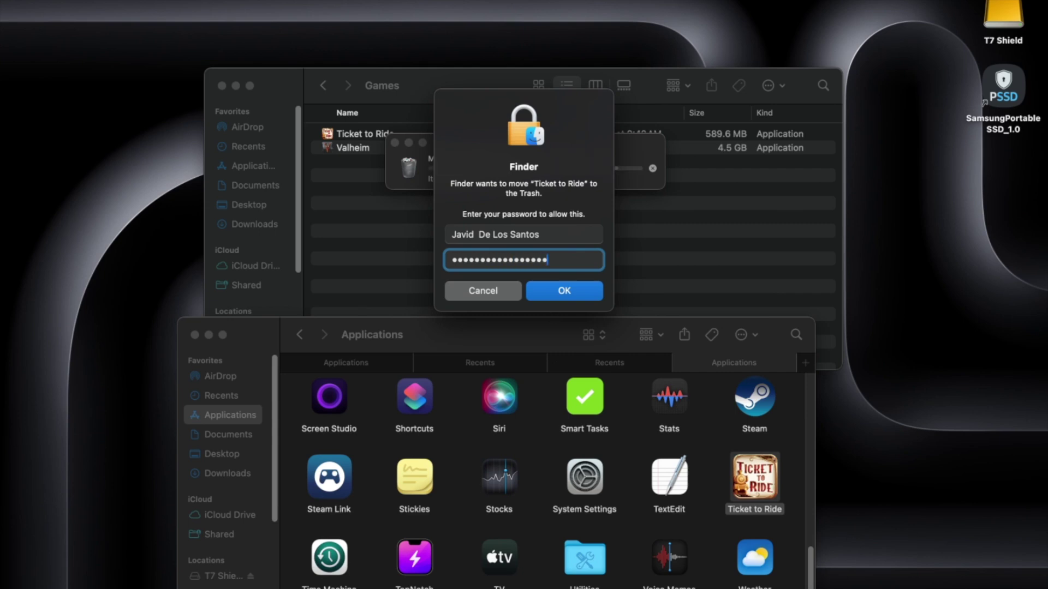
pyautogui.press('Return')
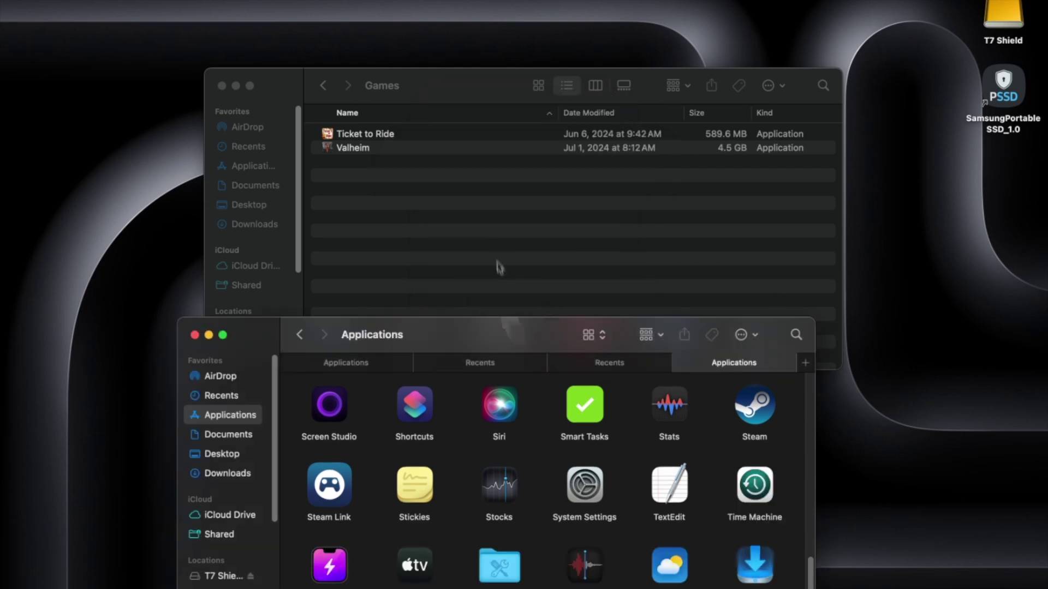
# Close the Games and Applications Finder windows and show Launchpad
pyautogui.scroll(5, 586, 484)
pyautogui.scroll(-3, 586, 483)
pyautogui.scroll(5, 586, 483)
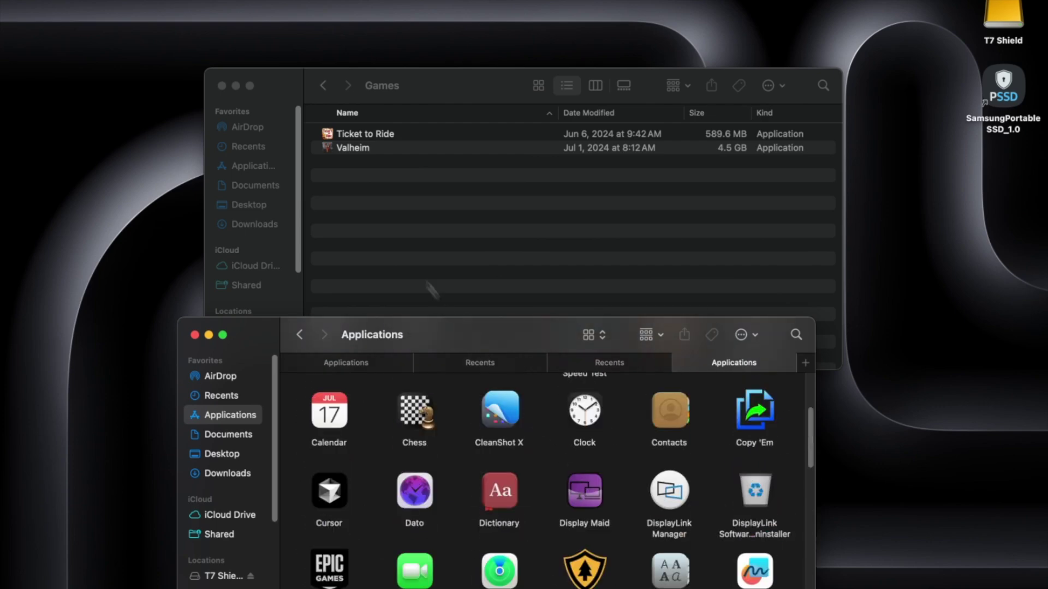
pyautogui.click(427, 283)
pyautogui.click(222, 86)
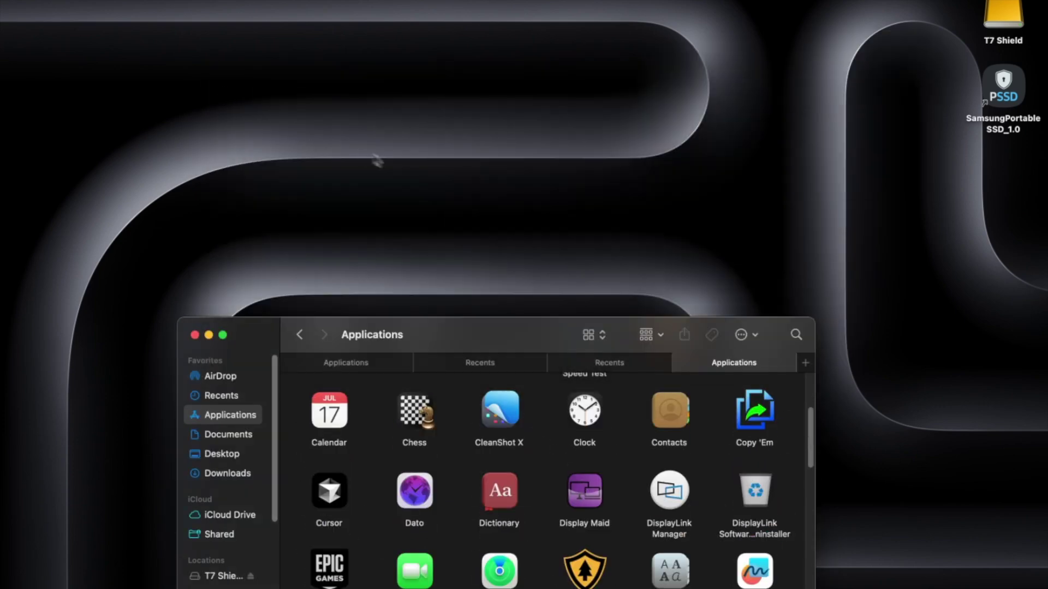
pyautogui.click(194, 334)
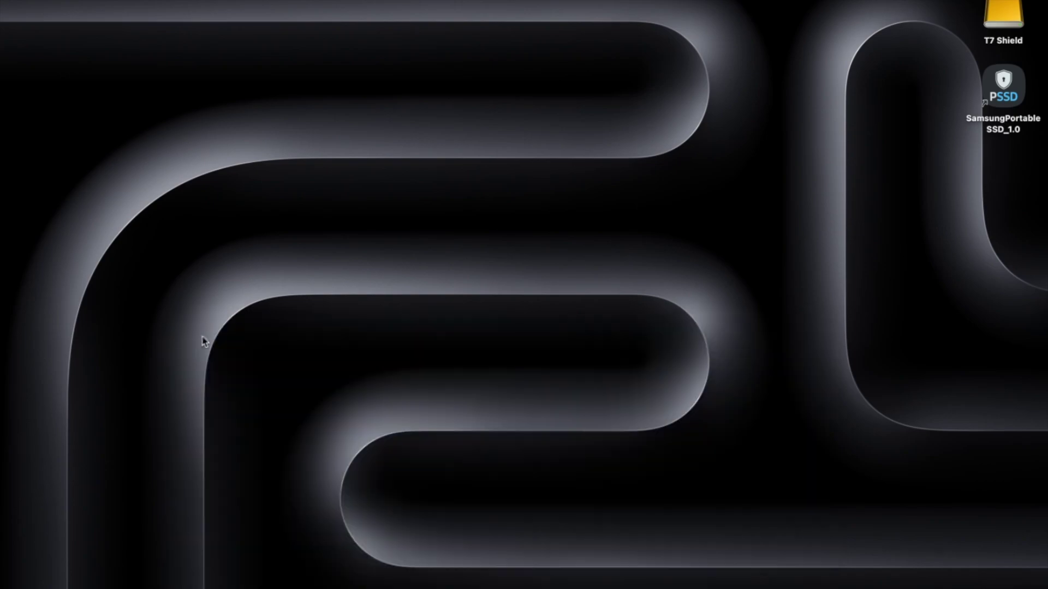
pyautogui.press('F4')
# Launch Blackmagic Disk Speed Test from Launchpad page 2 and test the current drive: 2060.3 MB/s write, 5077.8 MB/s read
pyautogui.hscroll(5, 746, 371)
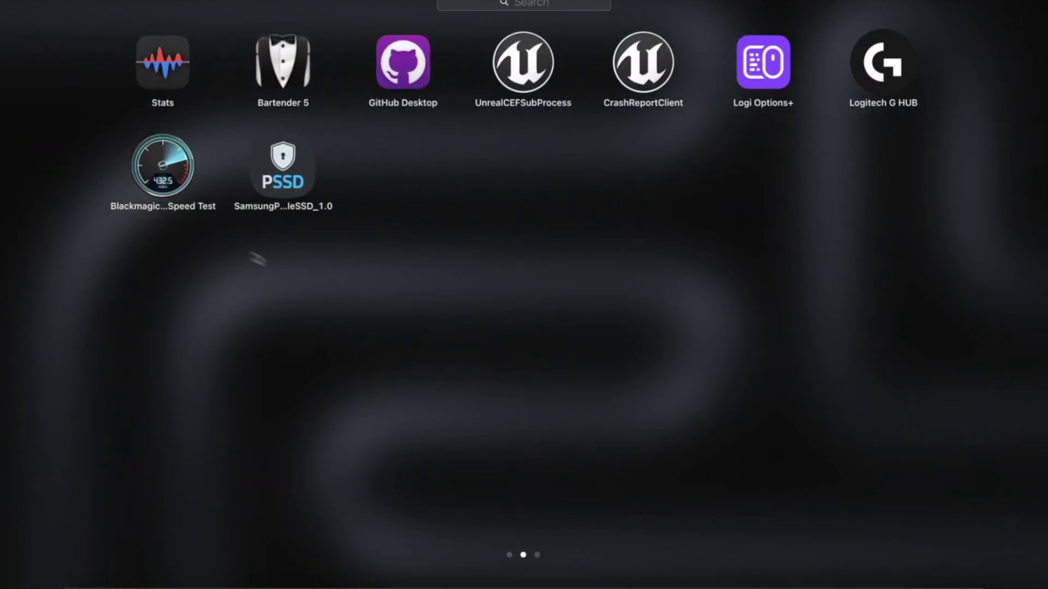
pyautogui.click(155, 169)
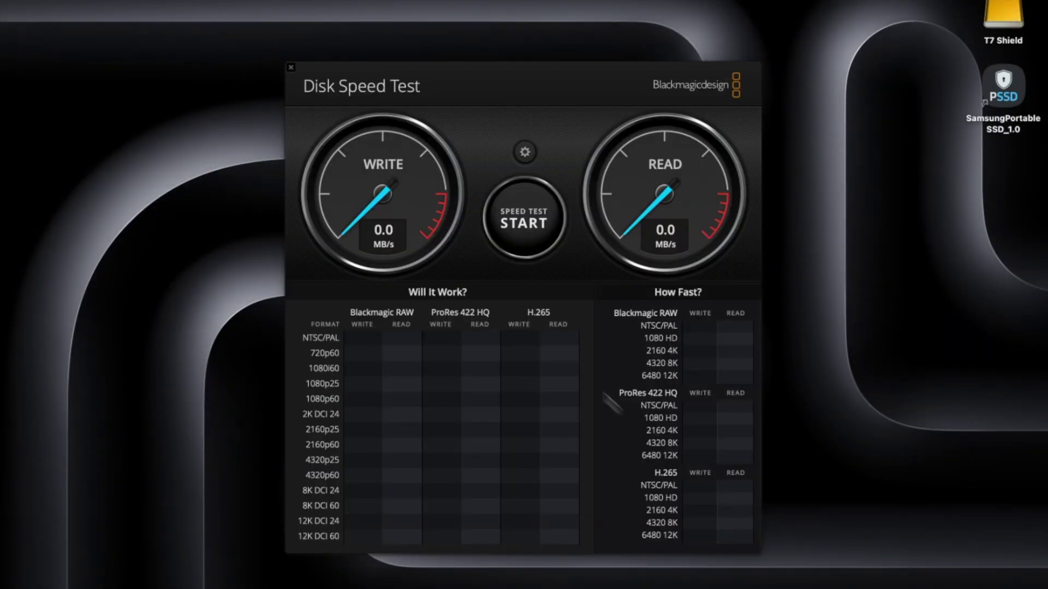
pyautogui.click(509, 232)
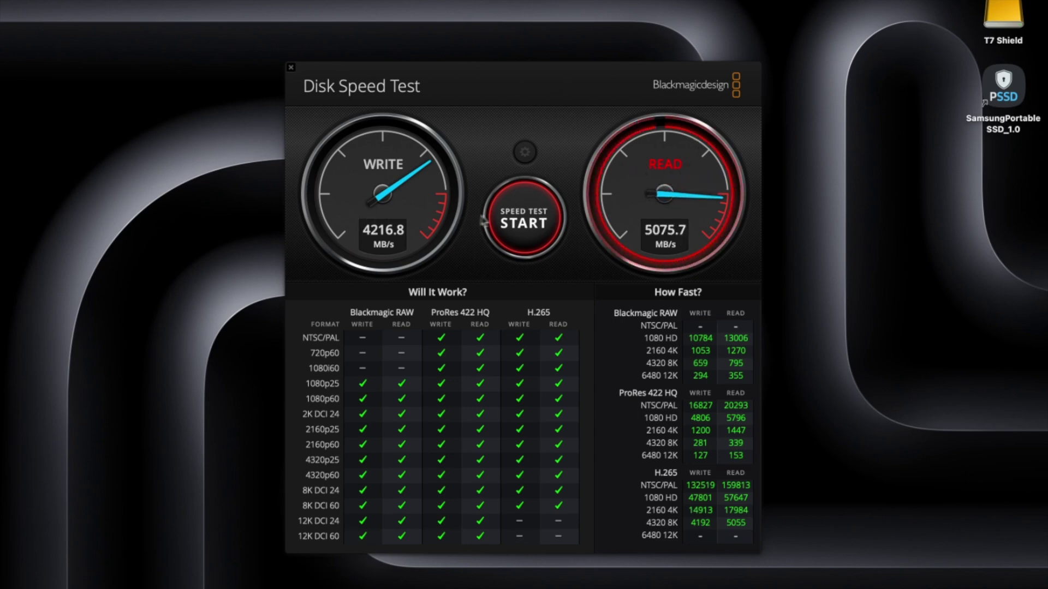
pyautogui.click(518, 226)
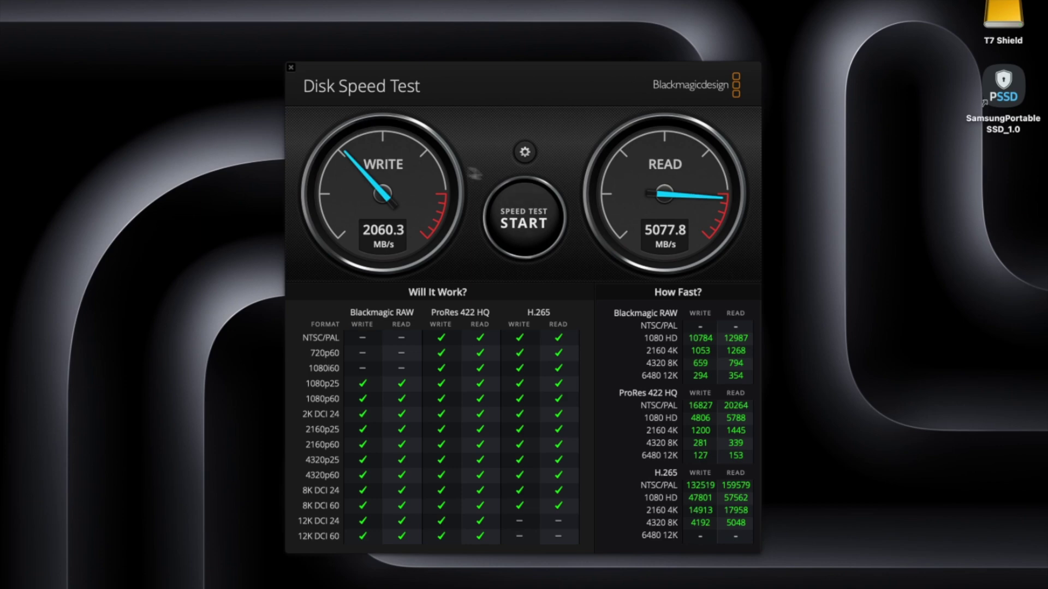
pyautogui.click(524, 152)
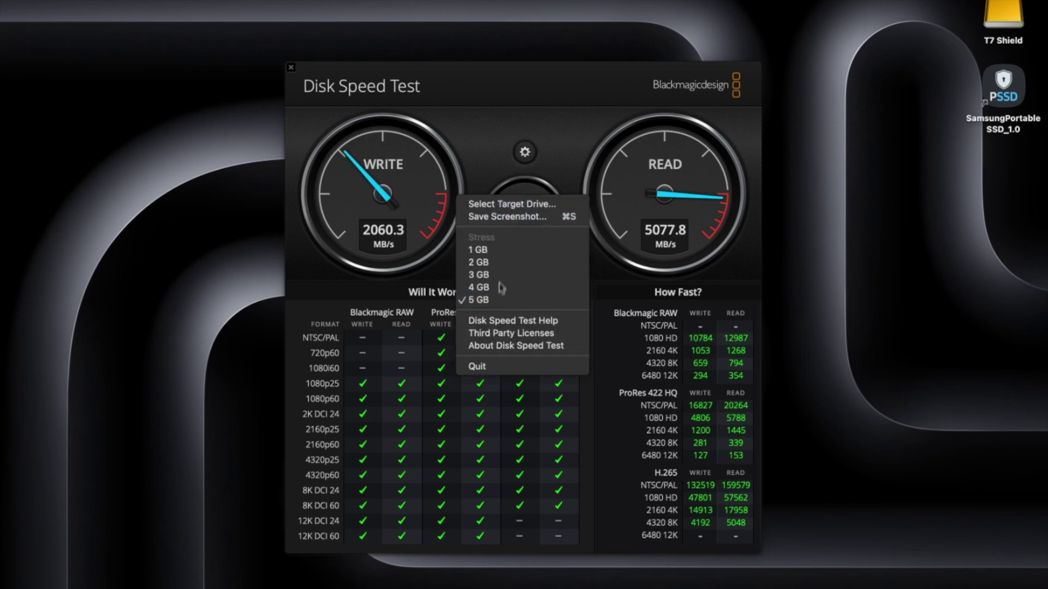
# Select the T7 Shield as the speed test's target drive
pyautogui.click(516, 205)
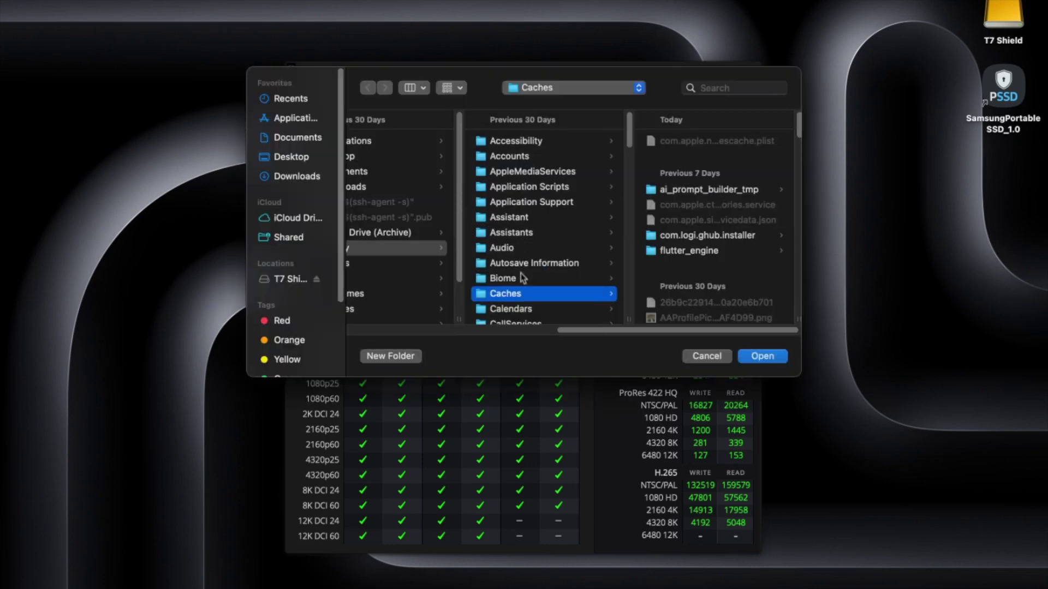
pyautogui.scroll(-2, 484, 249)
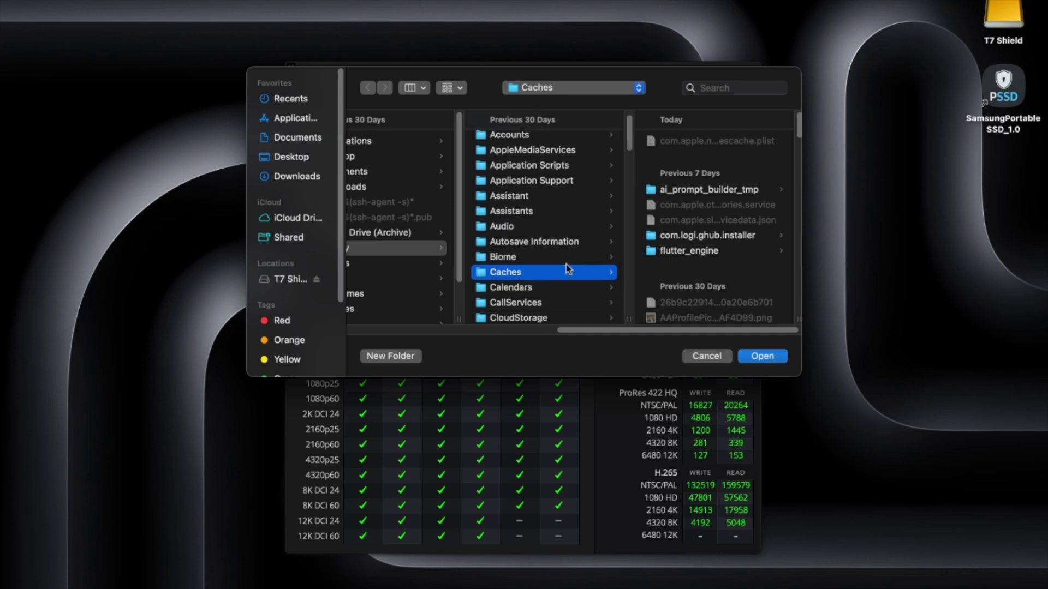
pyautogui.scroll(2, 484, 249)
pyautogui.scroll(-3, 404, 254)
pyautogui.click(287, 277)
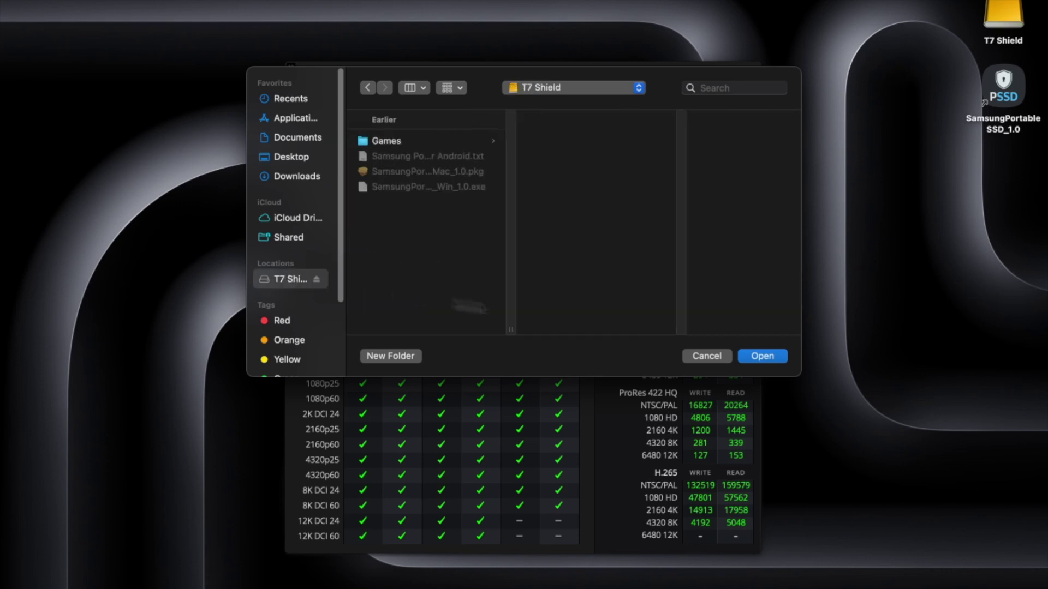
pyautogui.click(770, 356)
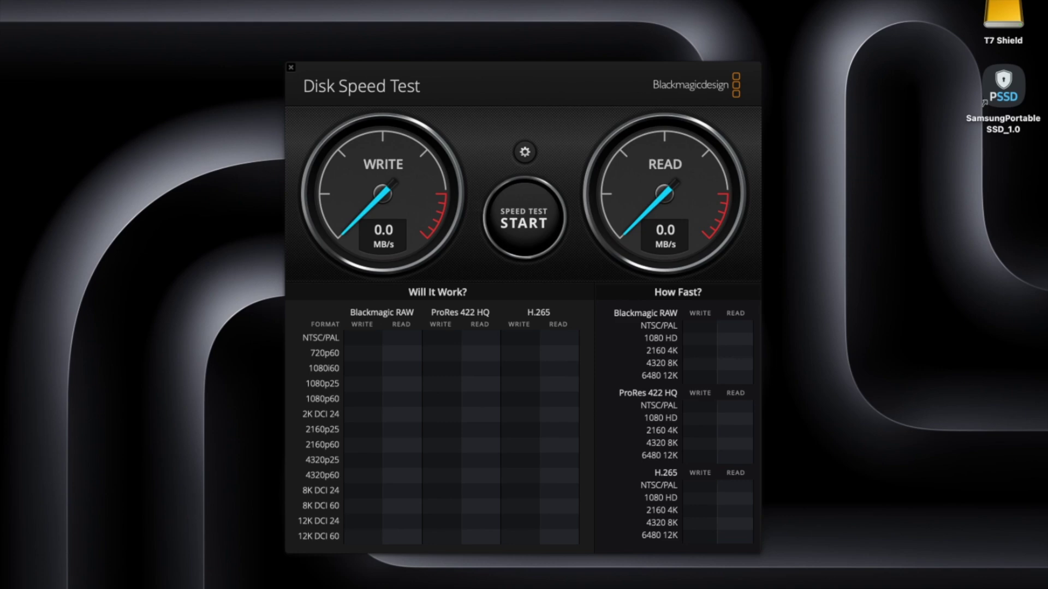
# Run the speed test on the T7 Shield (about 873.6 MB/s write), then close the app
pyautogui.click(482, 210)
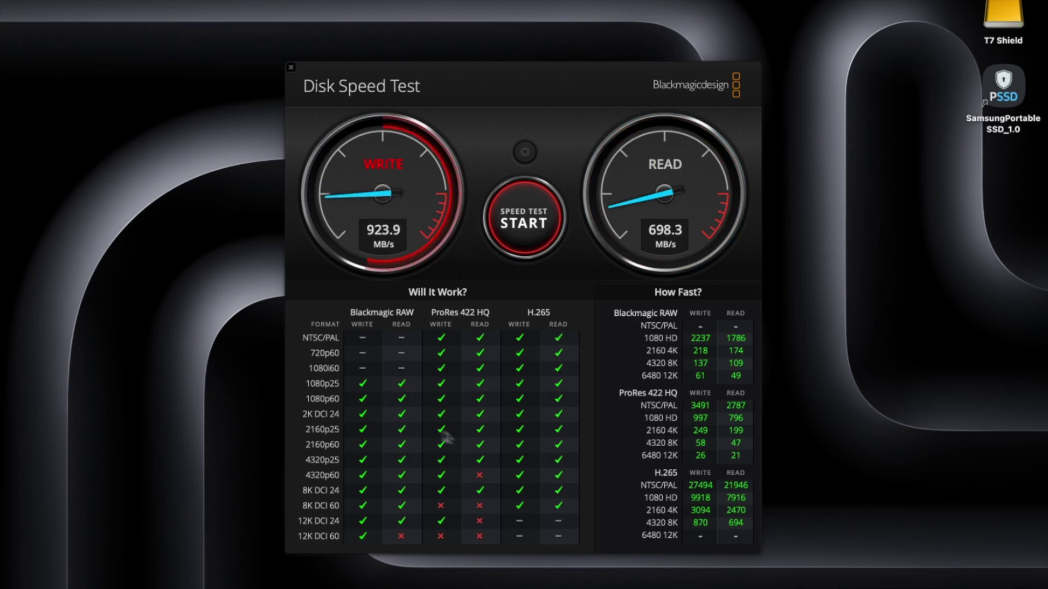
pyautogui.click(516, 231)
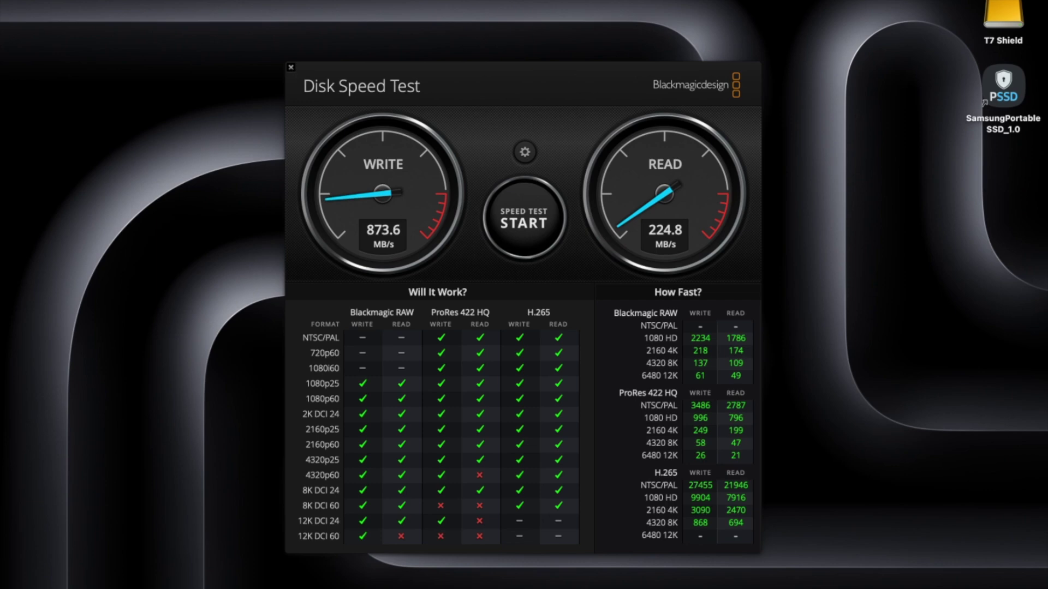
pyautogui.click(291, 67)
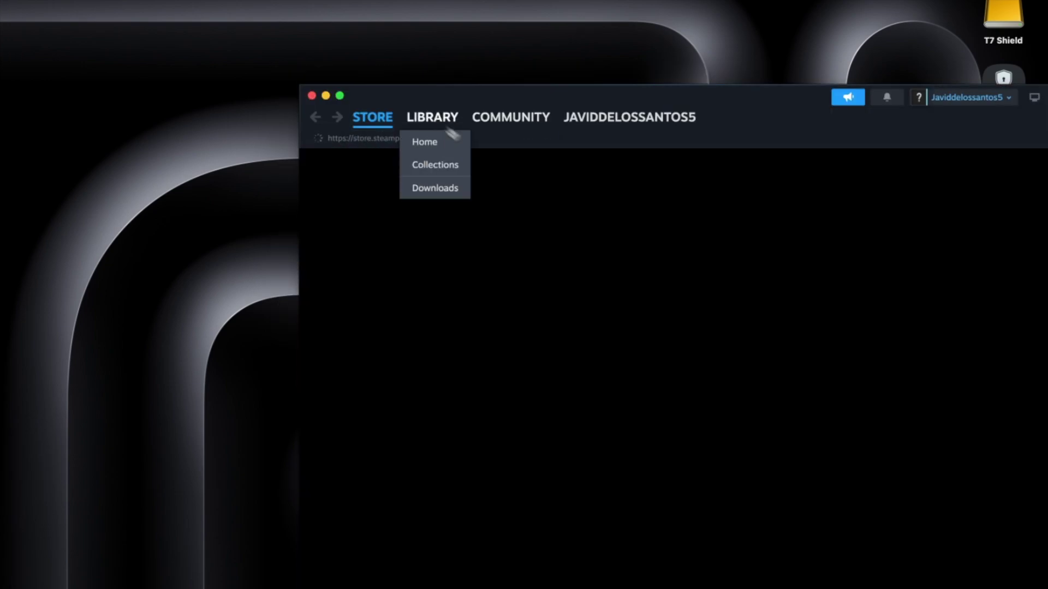
# Open the T7 Shield drive's Games folder in Finder to check its contents
pyautogui.scroll(-3, 600, 355)
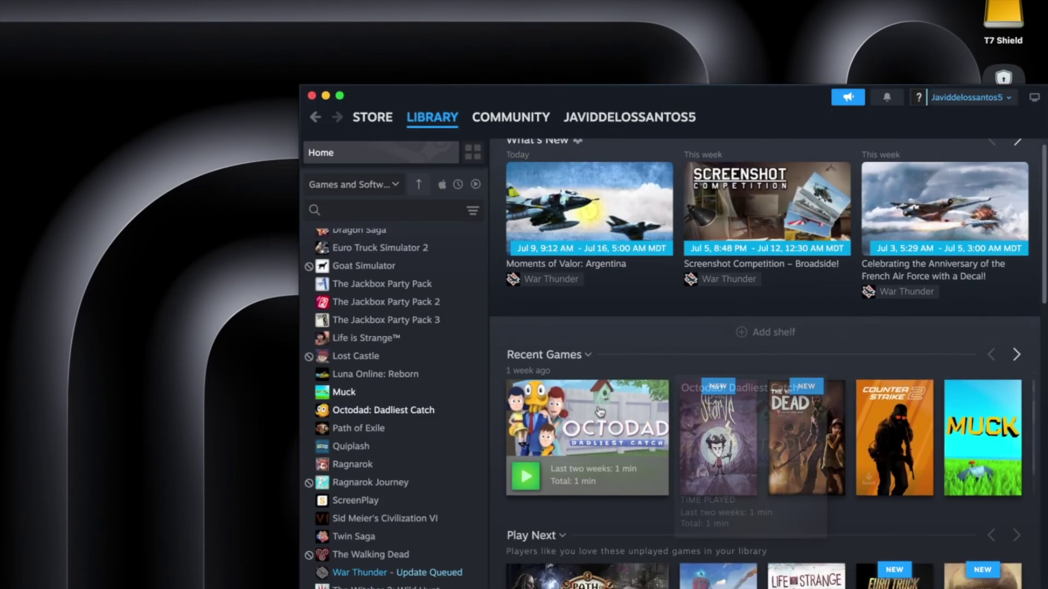
pyautogui.doubleClick(1007, 18)
pyautogui.doubleClick(355, 134)
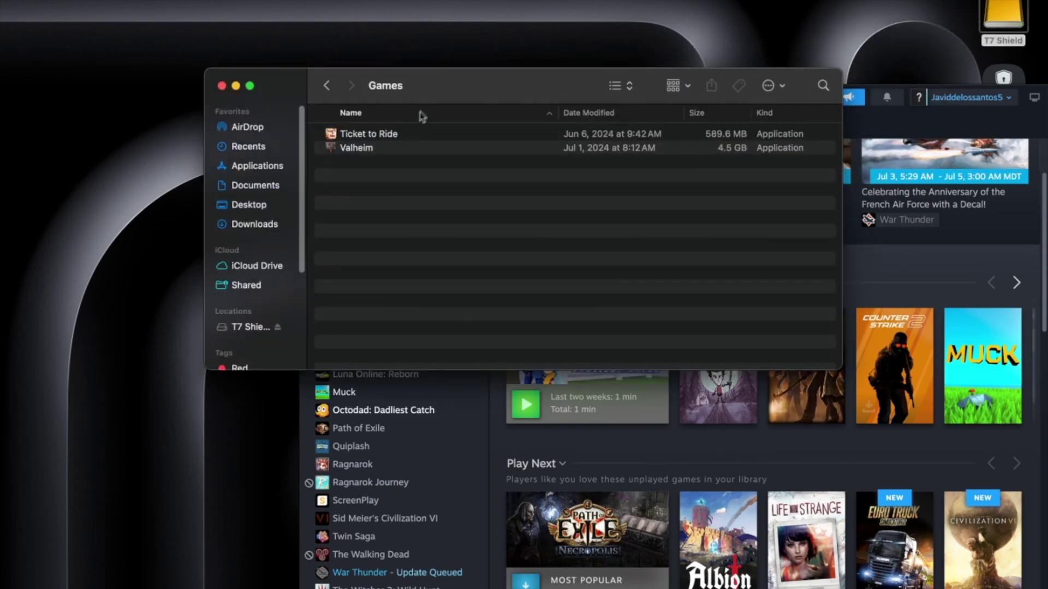
pyautogui.moveTo(439, 92); pyautogui.dragTo(544, 5)
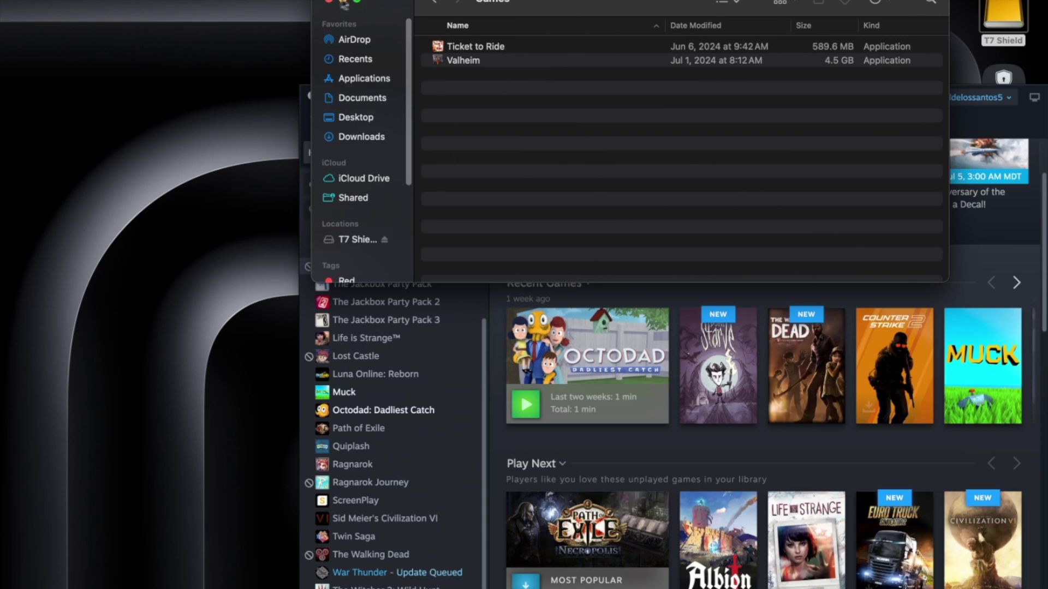
# Minimize the Games window and bring up Counter-Strike 2's page in the Steam library
pyautogui.click(342, 3)
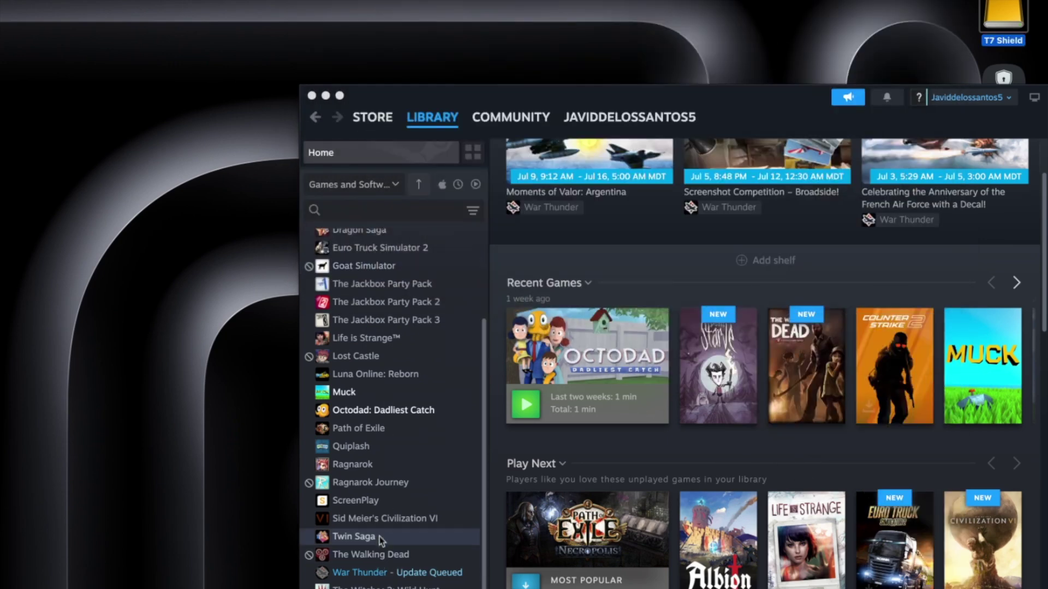
pyautogui.scroll(4, 377, 537)
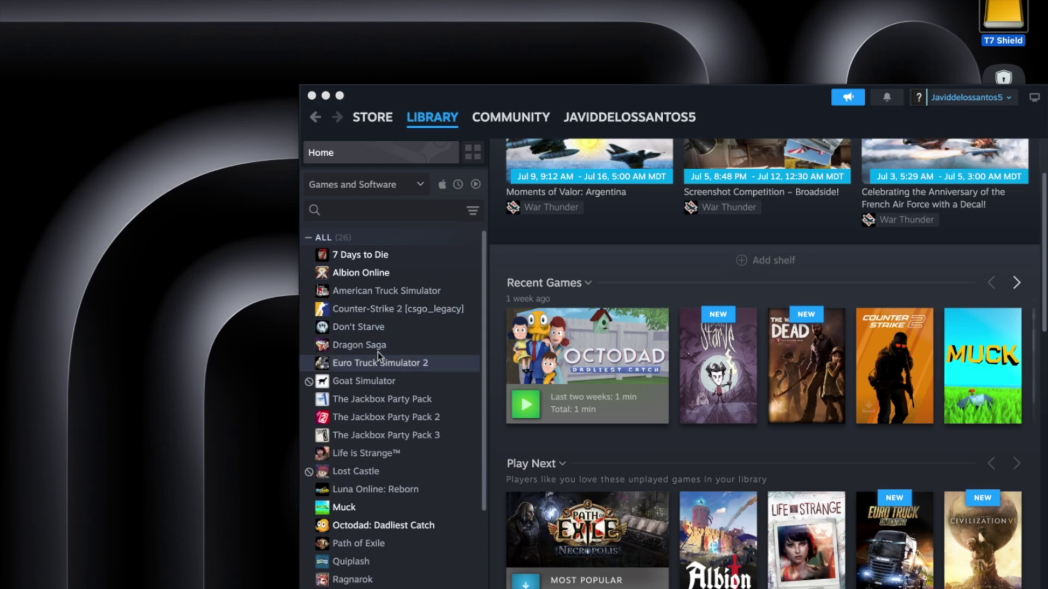
pyautogui.click(389, 314)
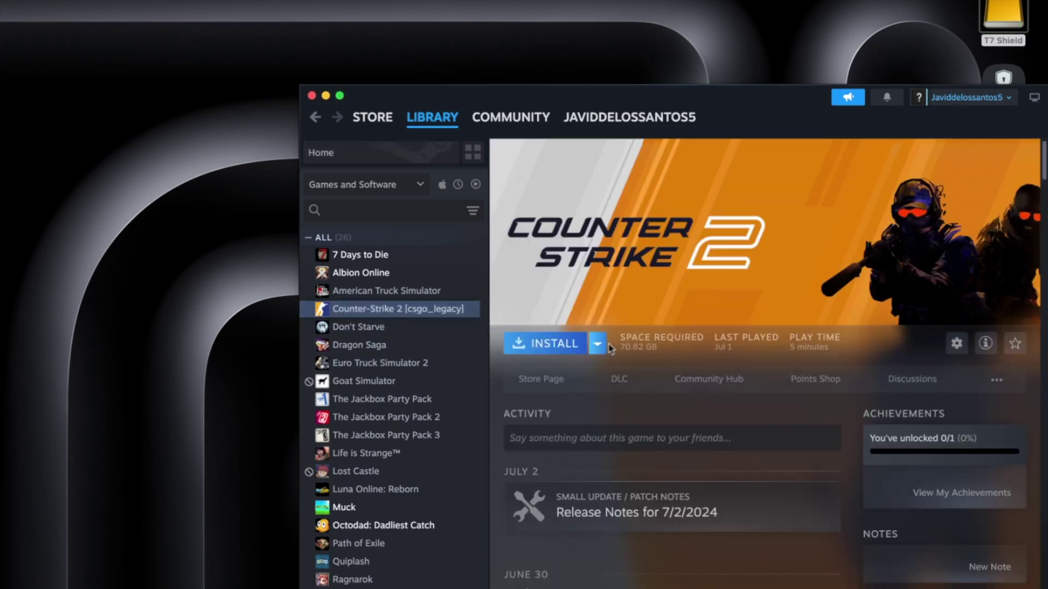
pyautogui.click(574, 352)
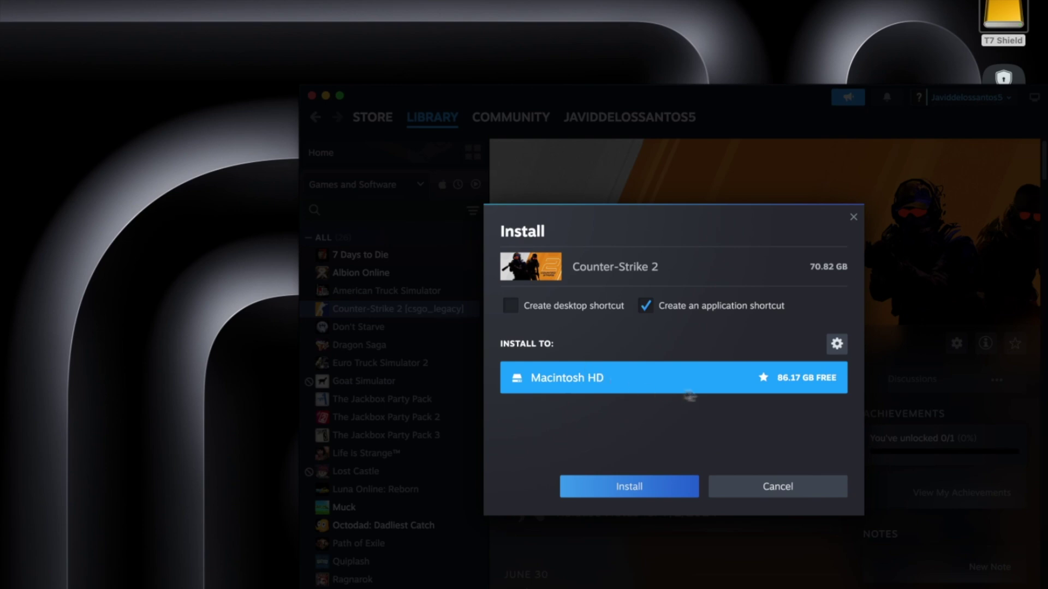
pyautogui.click(837, 345)
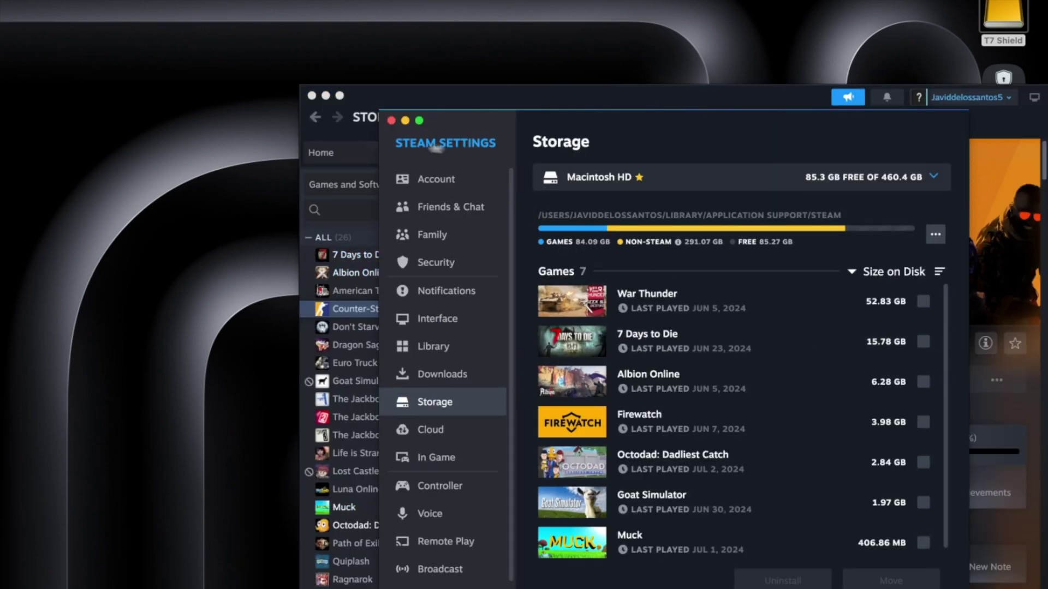
pyautogui.click(390, 121)
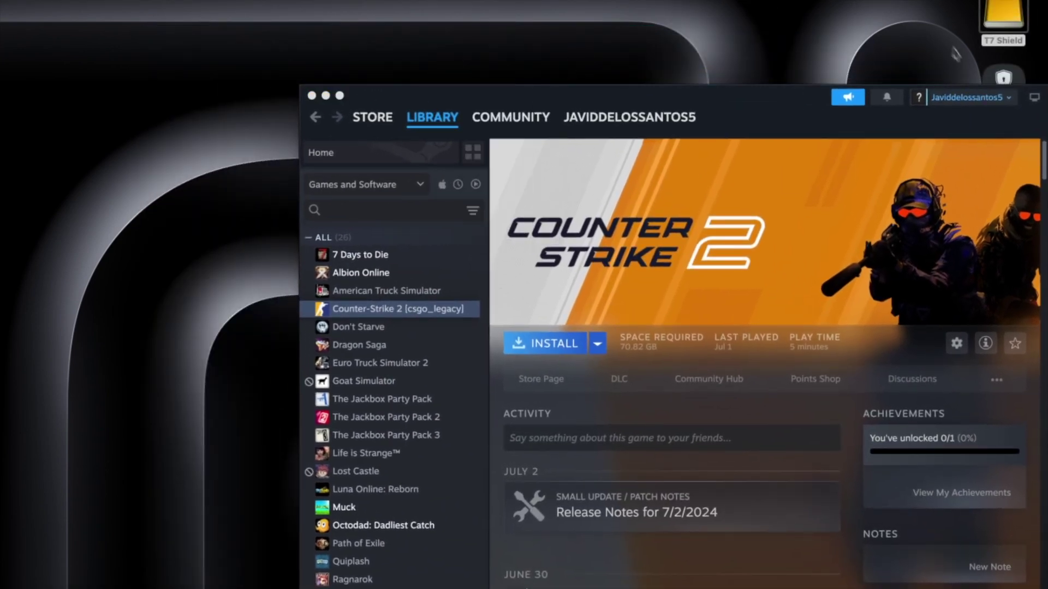
pyautogui.click(598, 344)
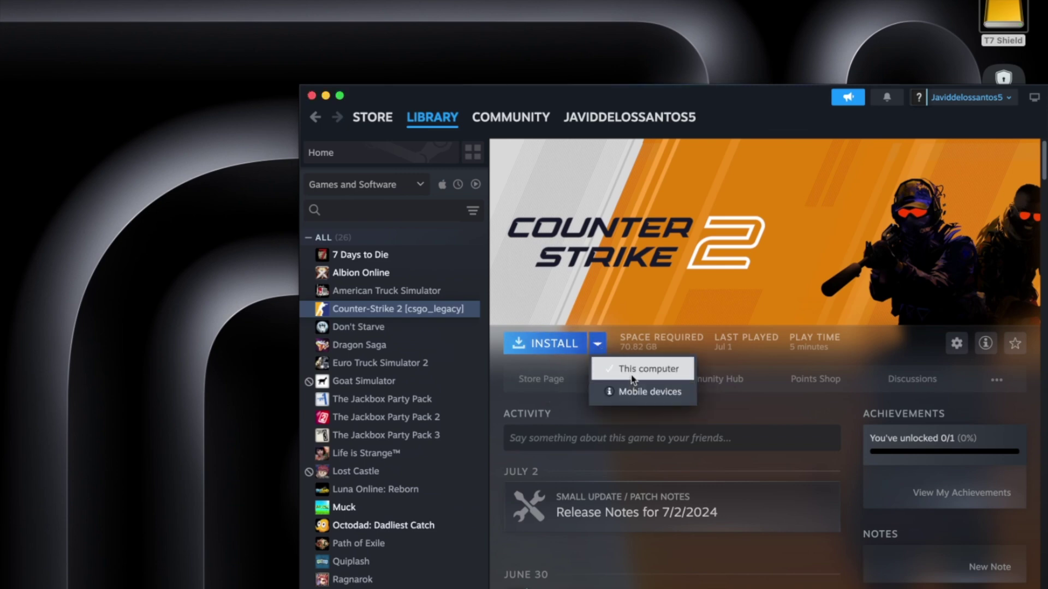
pyautogui.click(556, 343)
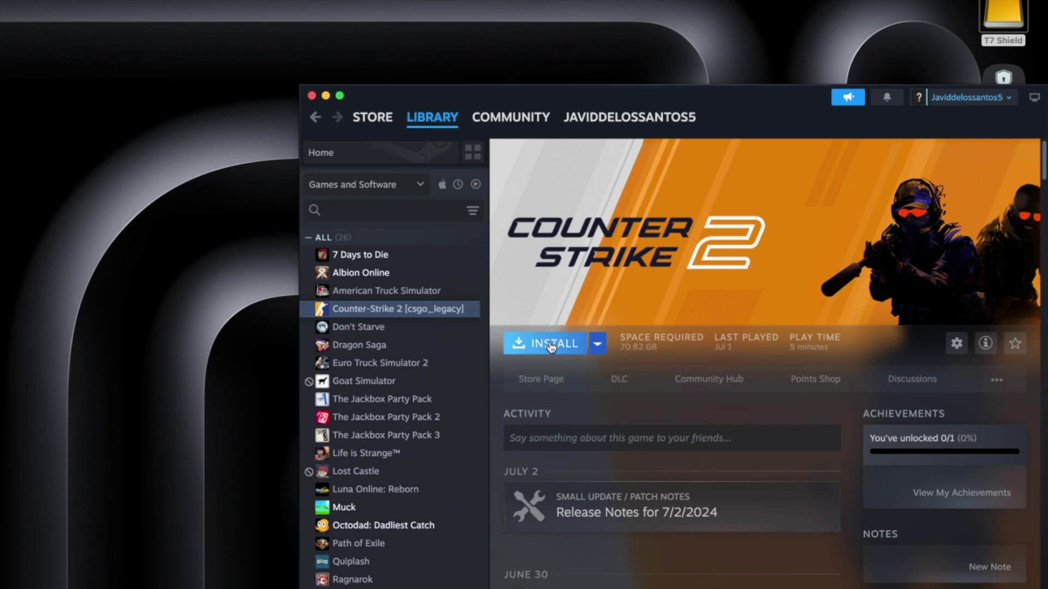
pyautogui.click(551, 345)
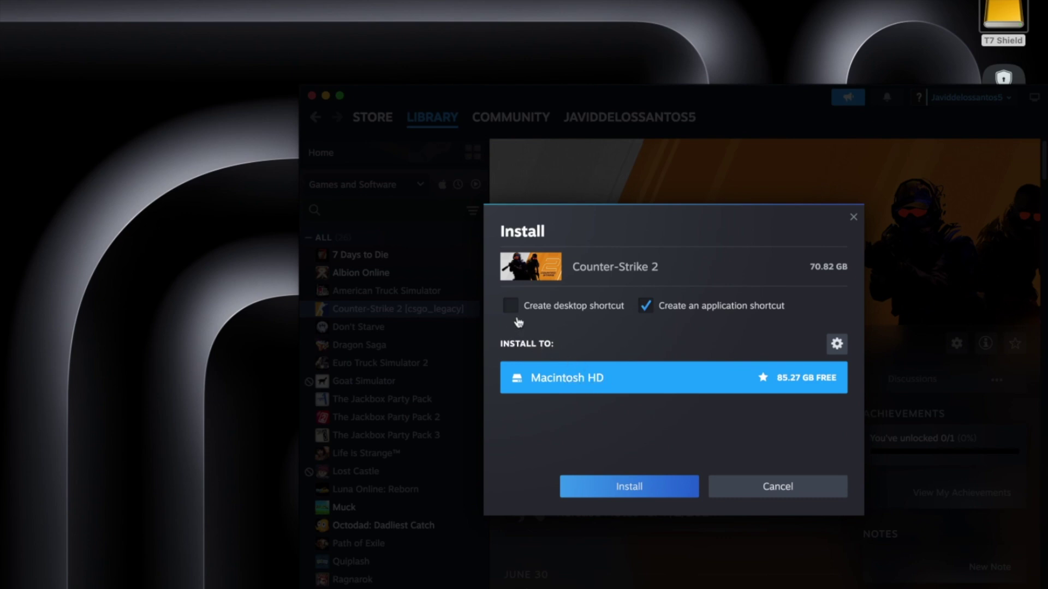
pyautogui.click(765, 490)
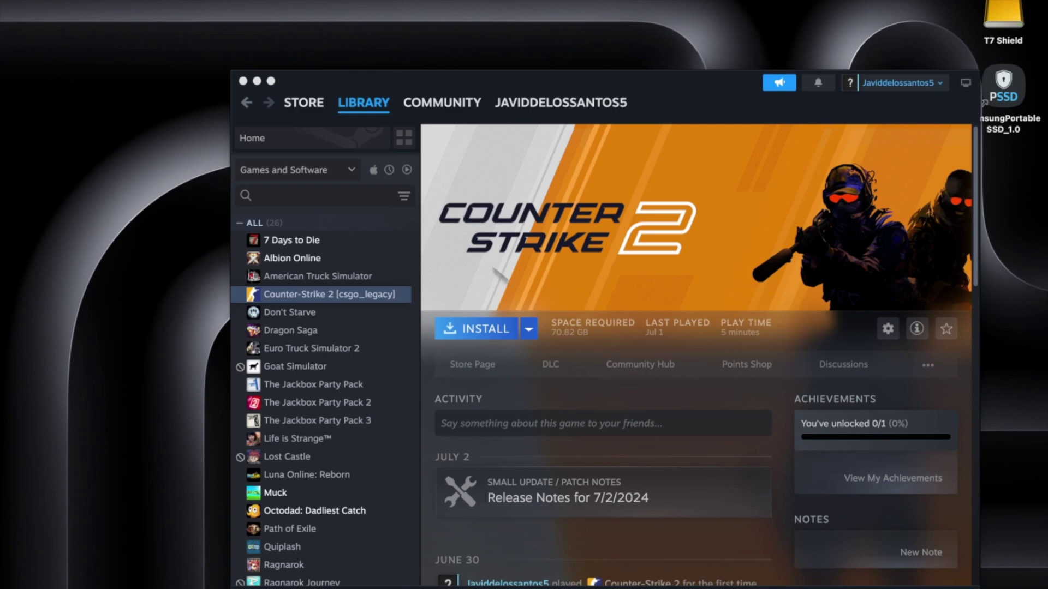
pyautogui.click(72, 0)
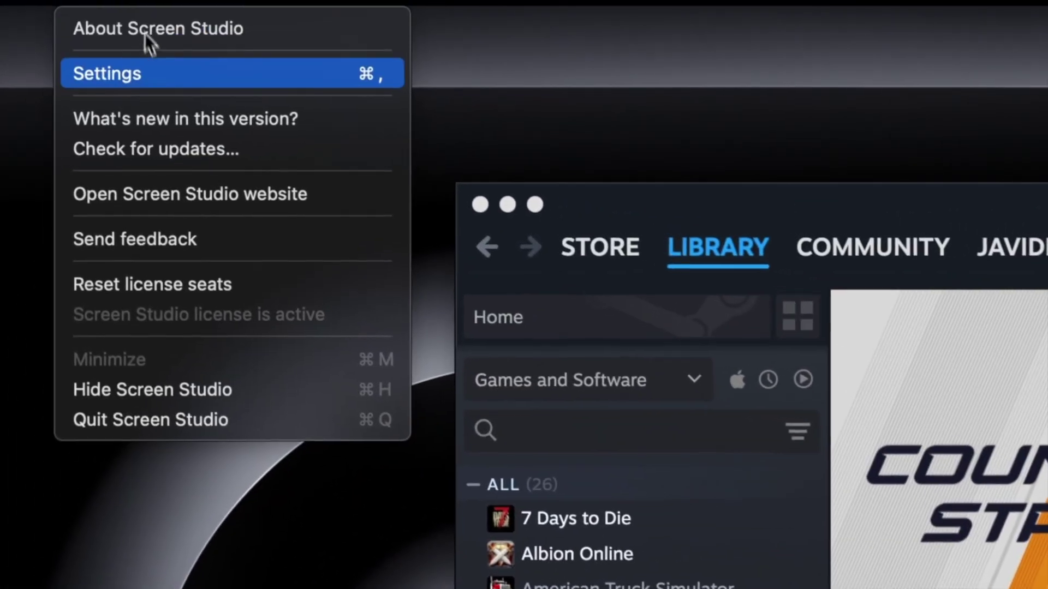
pyautogui.moveTo(120, 0)
pyautogui.moveTo(153, 2)
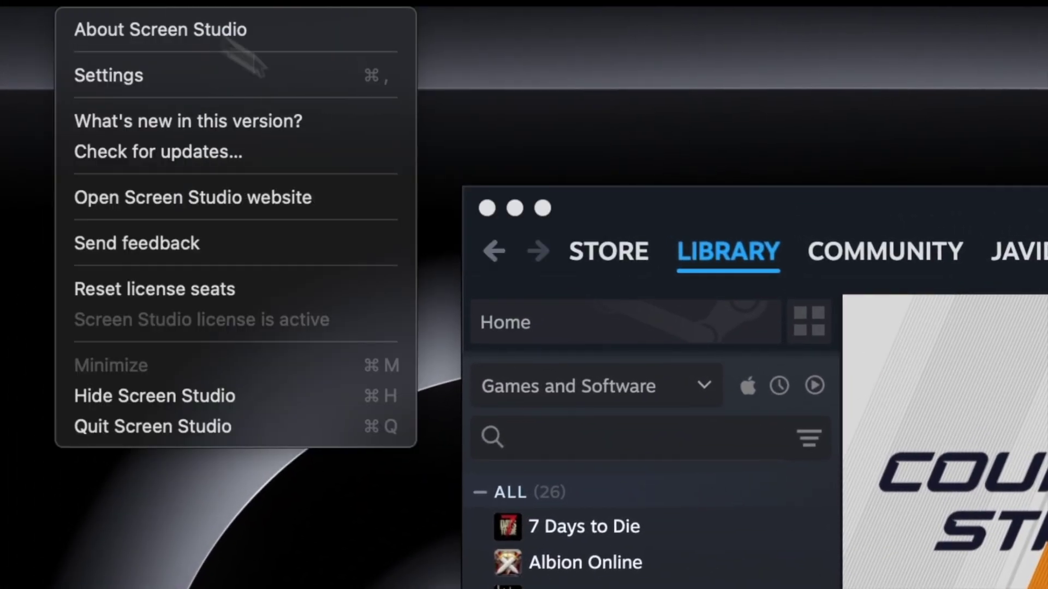
pyautogui.click(792, 221)
pyautogui.click(164, 0)
pyautogui.moveTo(92, 0)
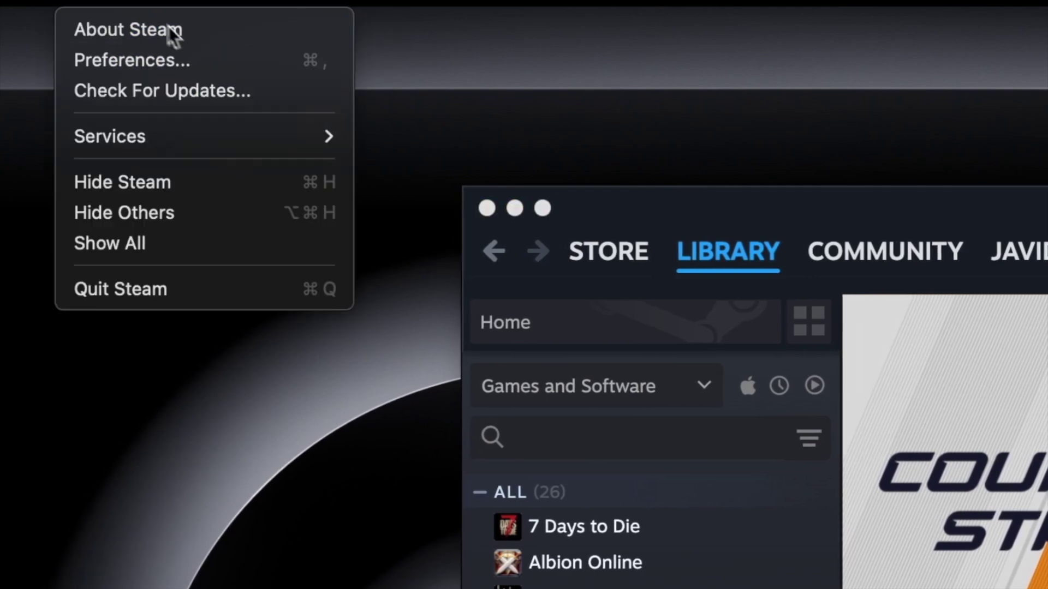
pyautogui.click(125, 56)
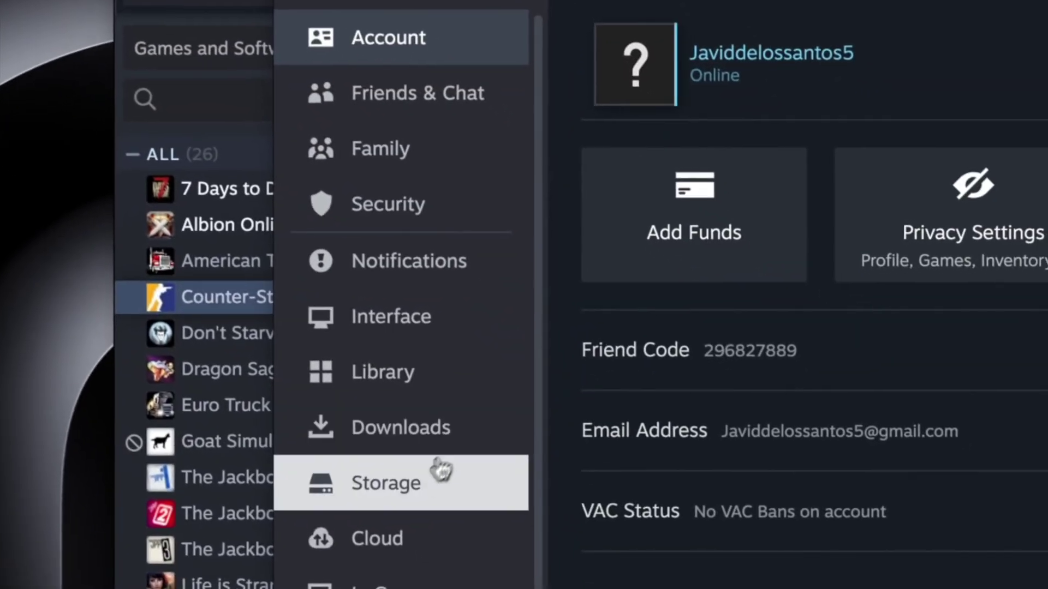
pyautogui.click(393, 484)
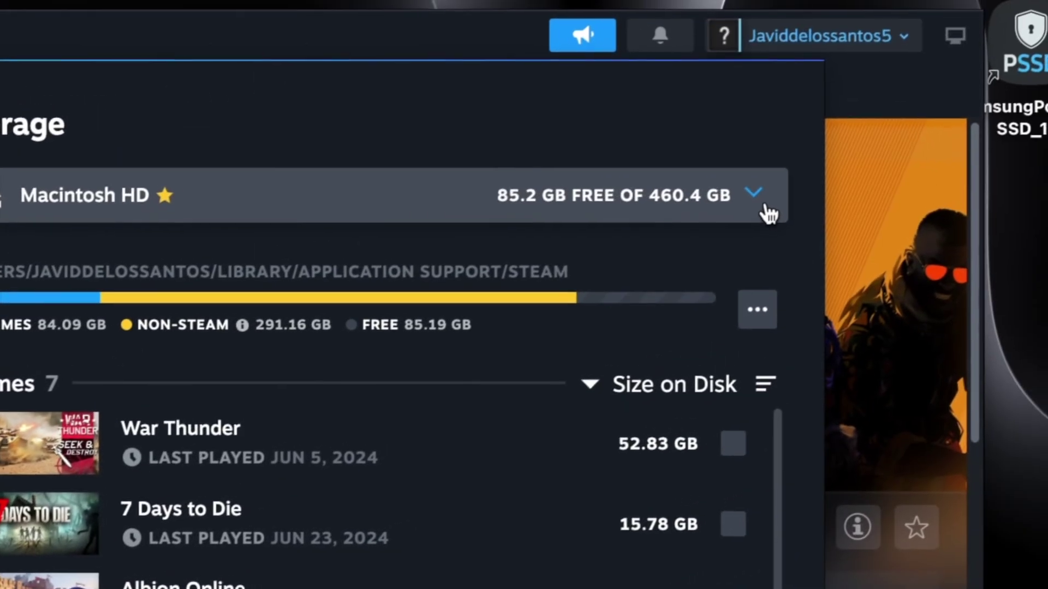
pyautogui.click(753, 194)
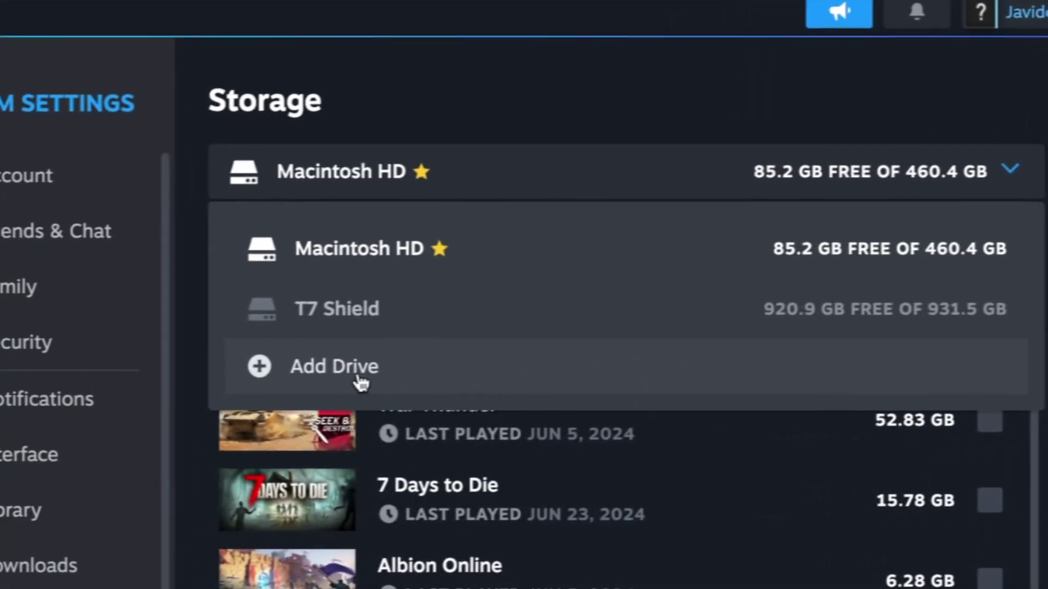
pyautogui.click(114, 390)
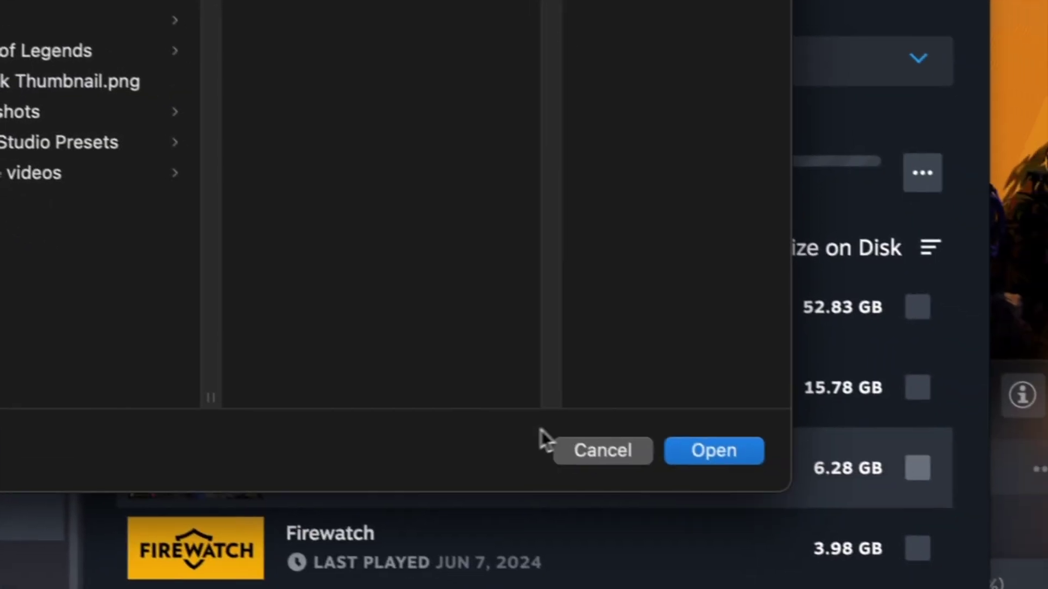
pyautogui.click(591, 437)
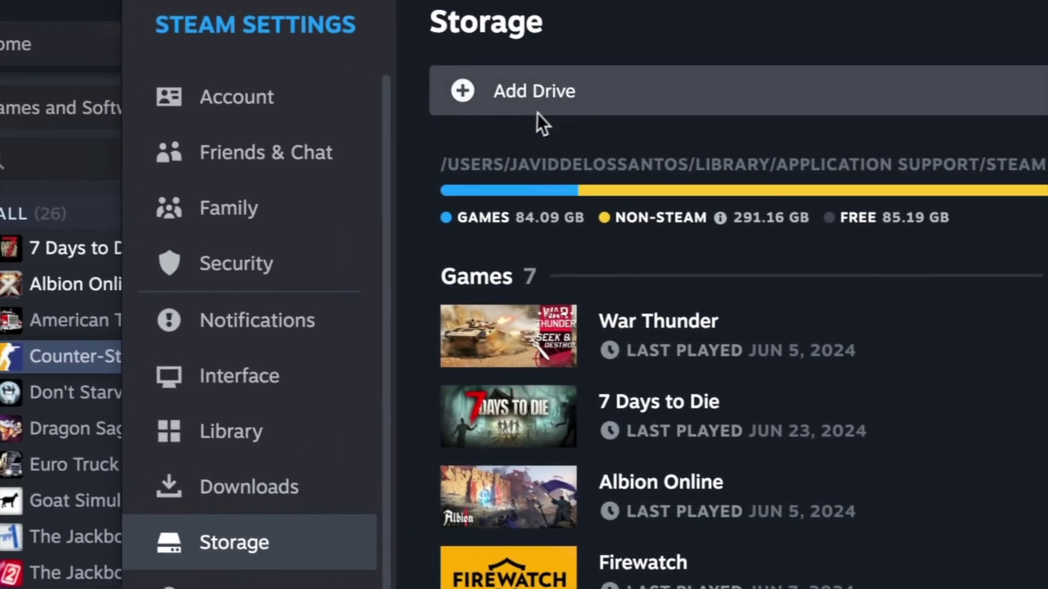
pyautogui.click(751, 94)
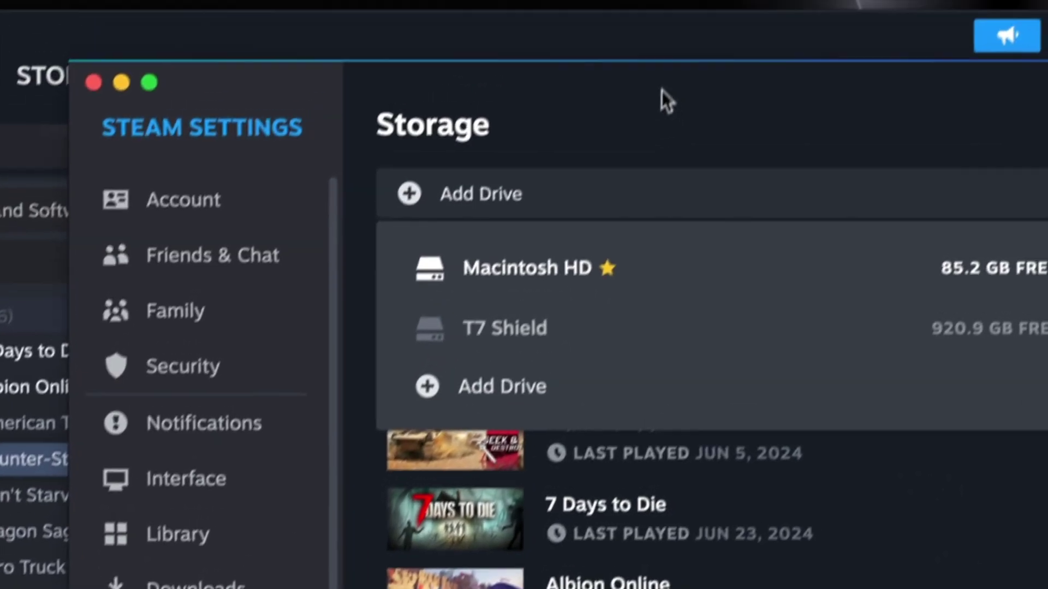
pyautogui.click(632, 61)
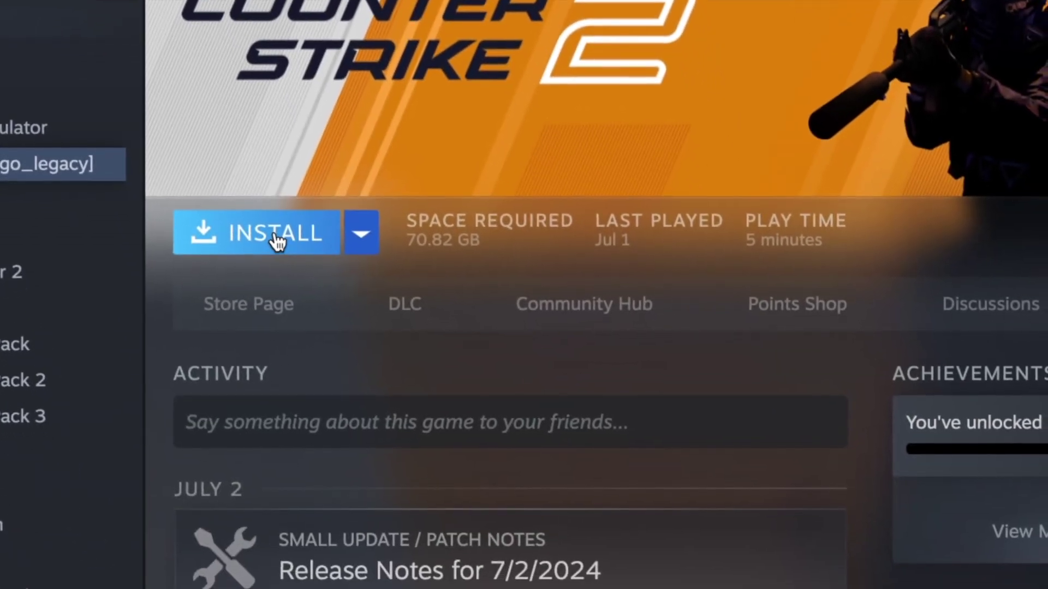
# Install Counter-Strike 2 to the T7 Shield drive instead of Macintosh HD
pyautogui.click(401, 565)
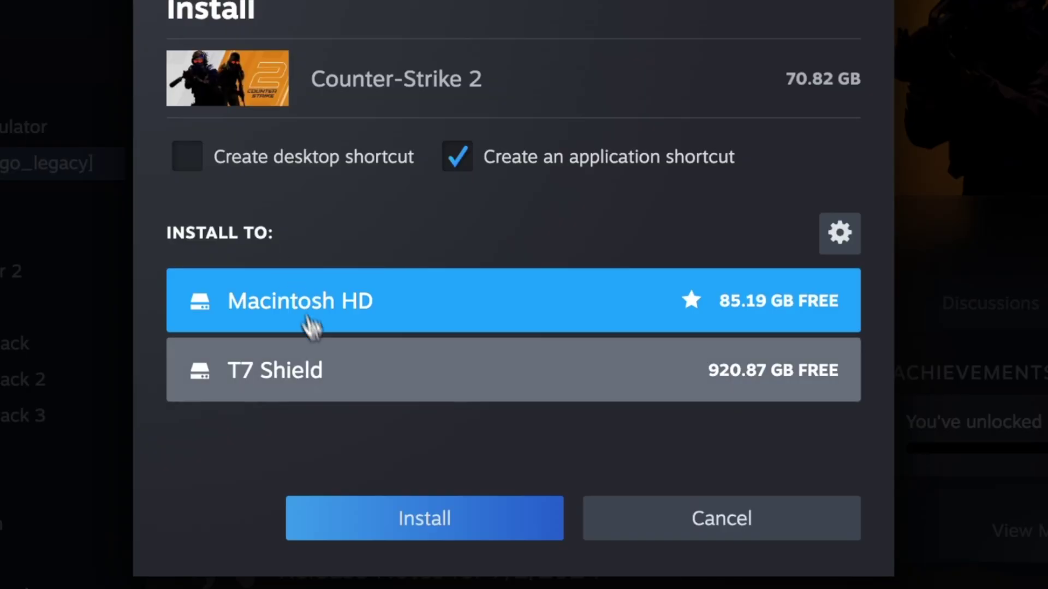
pyautogui.click(319, 382)
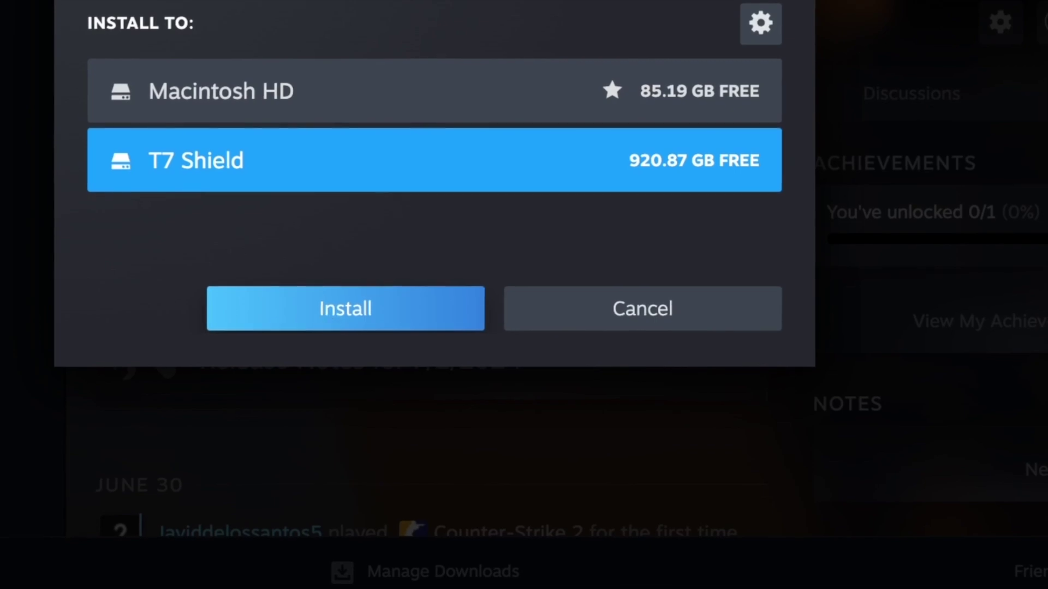
pyautogui.click(324, 316)
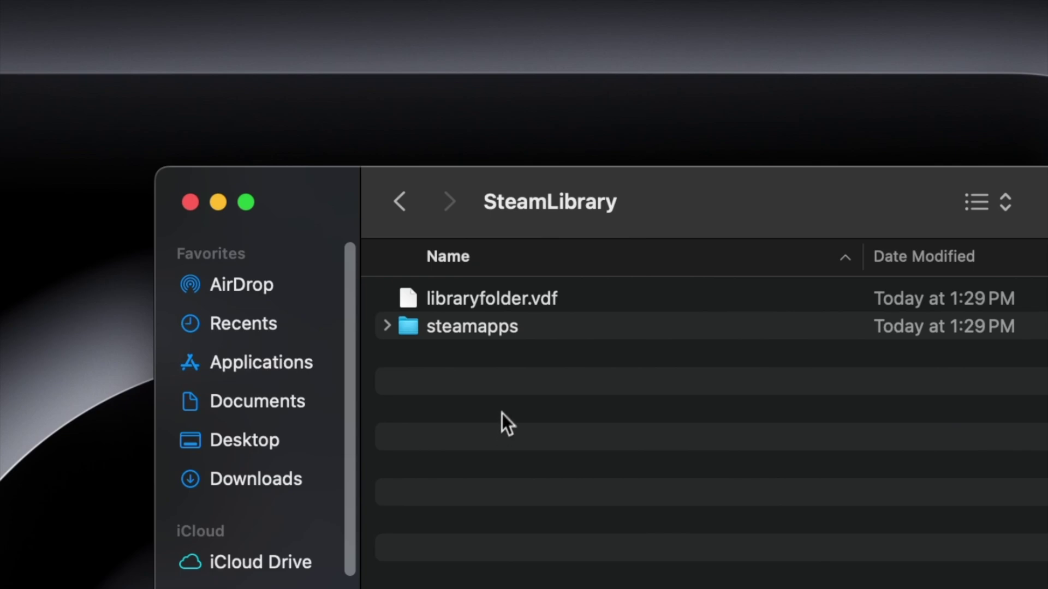
# Look inside SteamLibrary's steamapps and the Games folder, ending at the T7 Shield top level
pyautogui.doubleClick(522, 336)
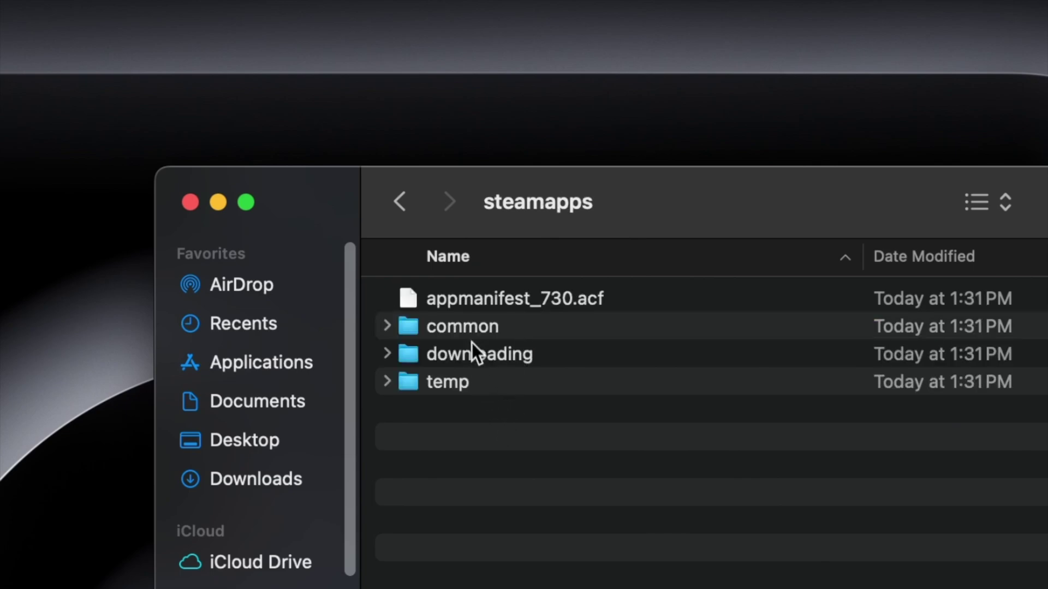
pyautogui.click(412, 208)
pyautogui.click(411, 207)
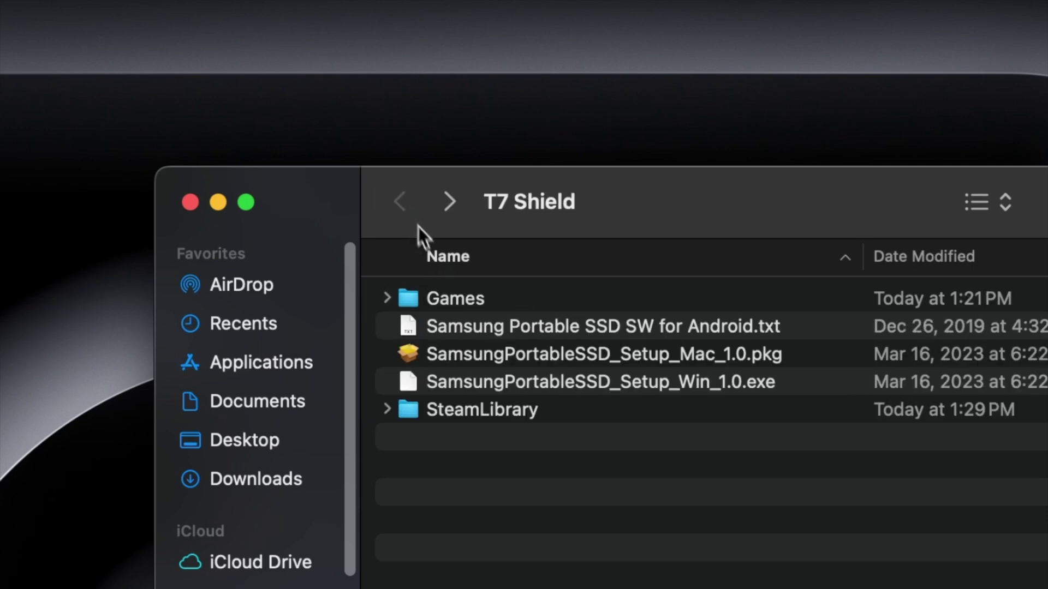
pyautogui.doubleClick(485, 304)
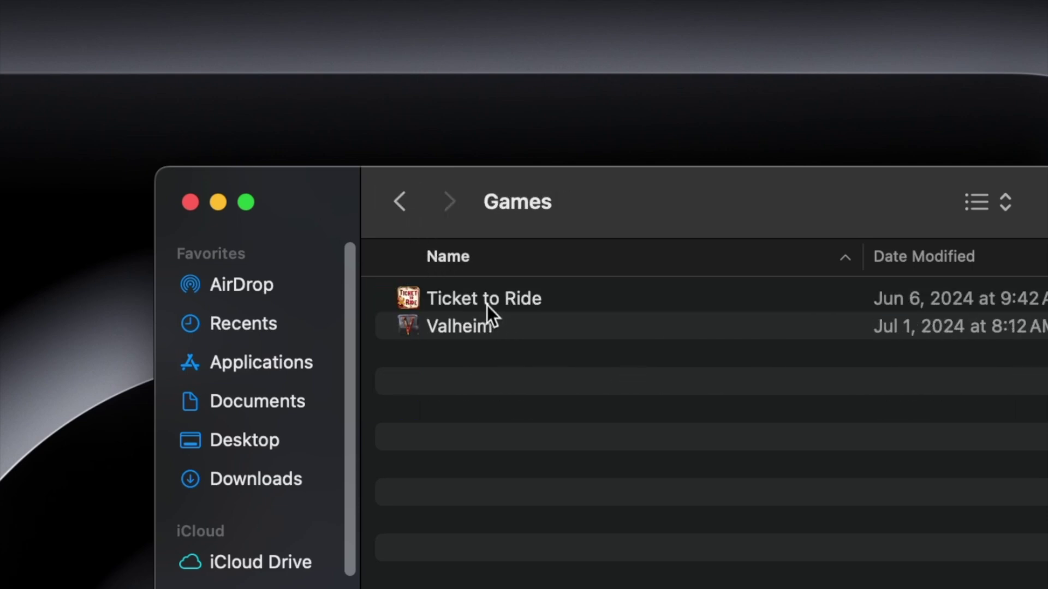
pyautogui.click(402, 222)
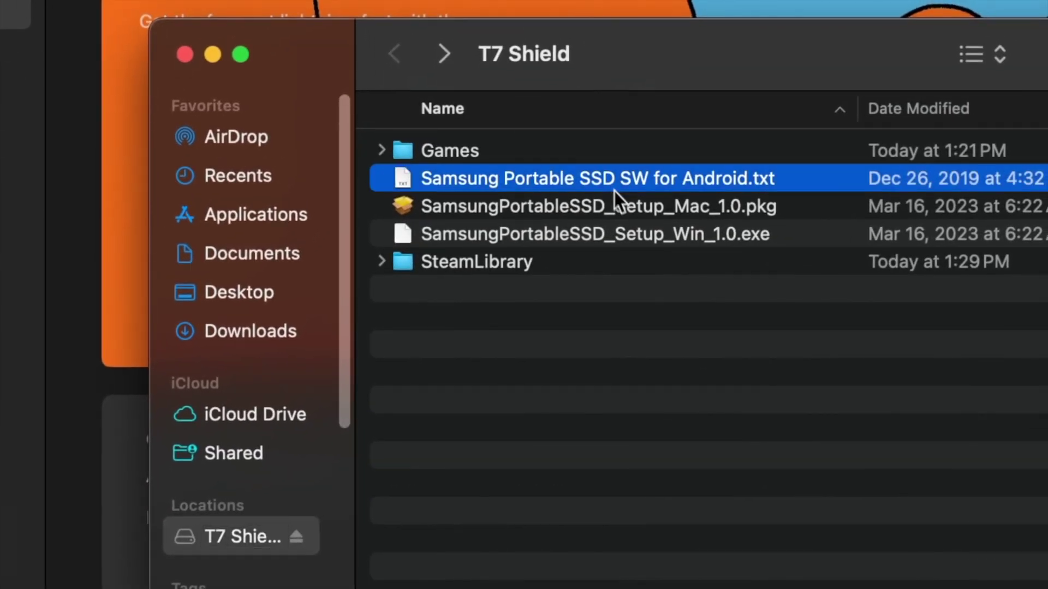
# Group the three Samsung Portable SSD files into a new folder named 'Download'
pyautogui.keyDown('shift'); pyautogui.click(645, 216); pyautogui.keyUp('shift')
pyautogui.rightClick(604, 234)
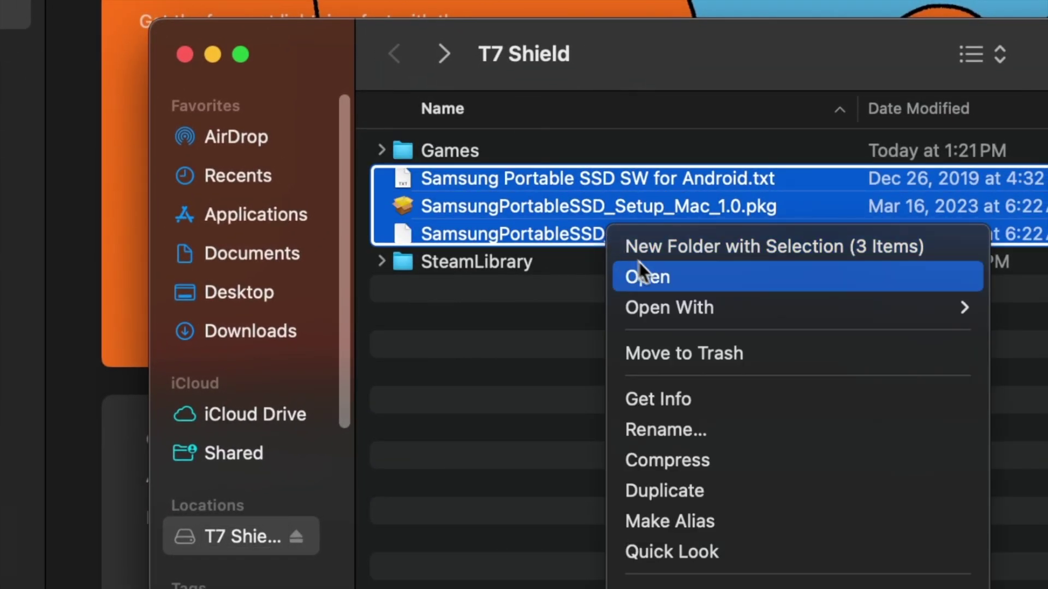
pyautogui.click(679, 259)
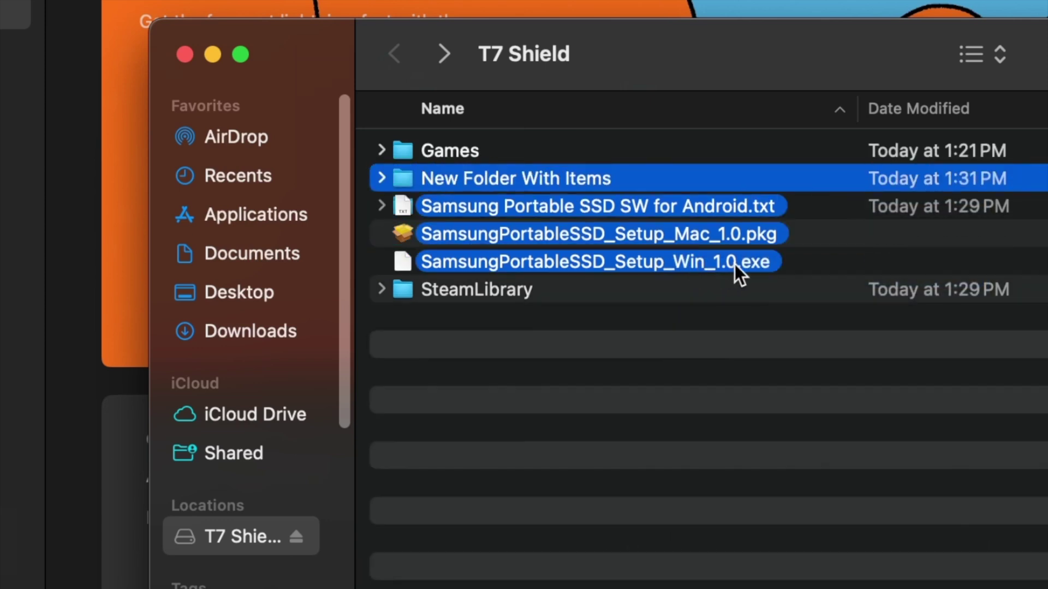
pyautogui.write('Downloa')
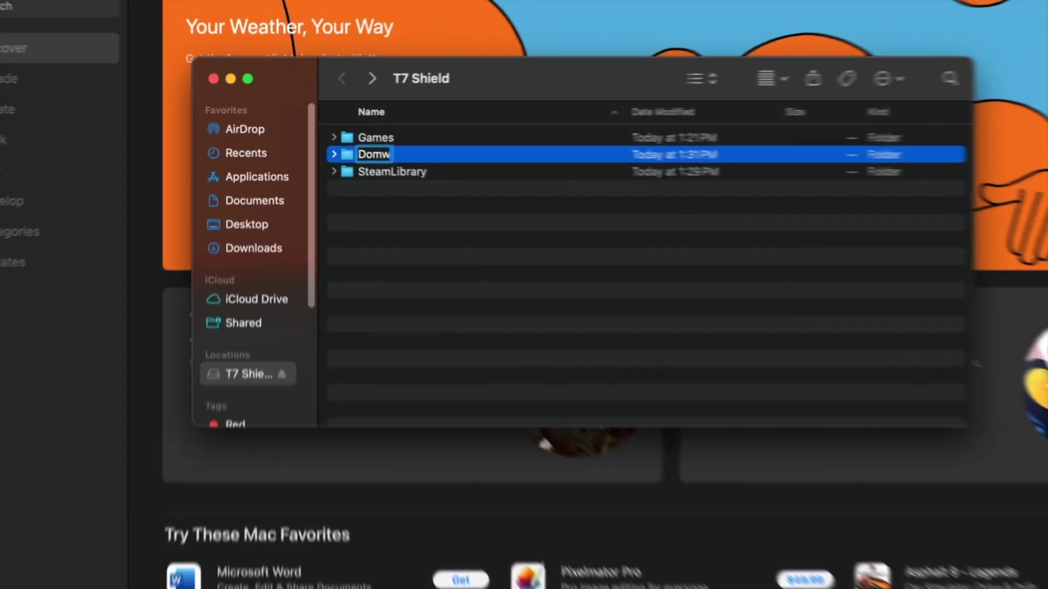
pyautogui.write('d')
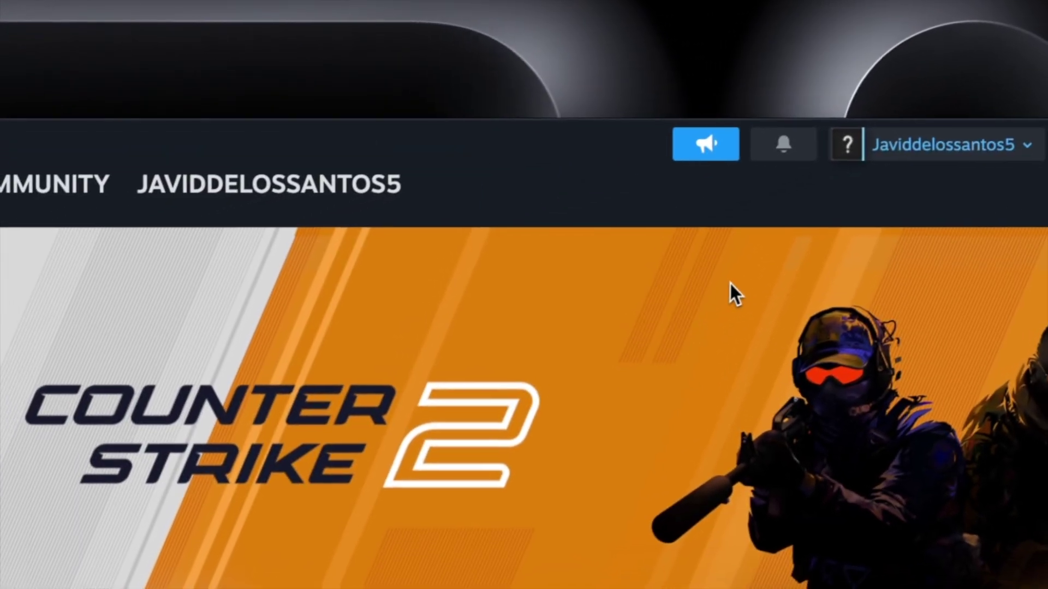
# Check the laptop's battery and power draw while Counter-Strike 2 keeps downloading
pyautogui.click(813, 3)
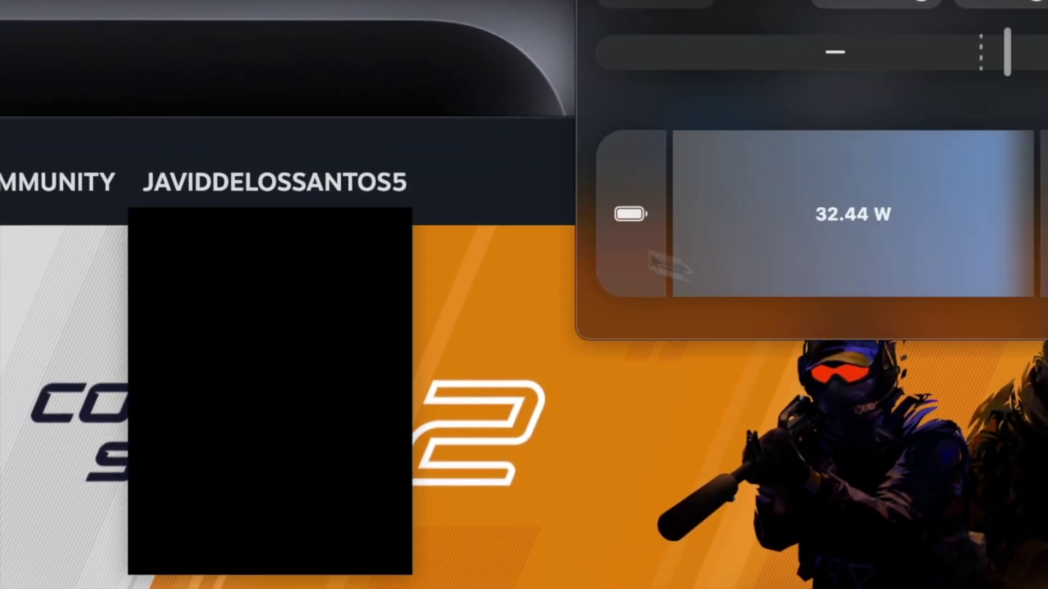